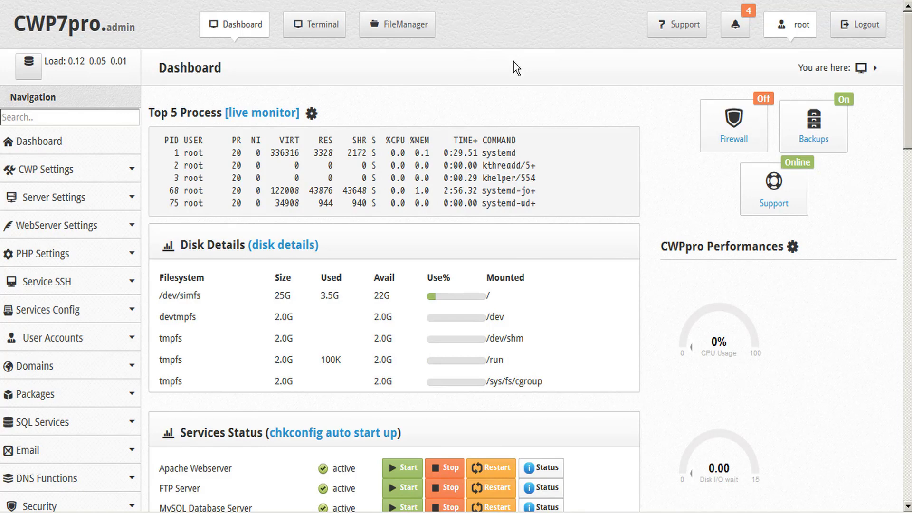
Step: Expand PHP Settings in the sidebar and go to the PHP-FPM Selector (NEW) page
scroll(514, 68, "down", 6)
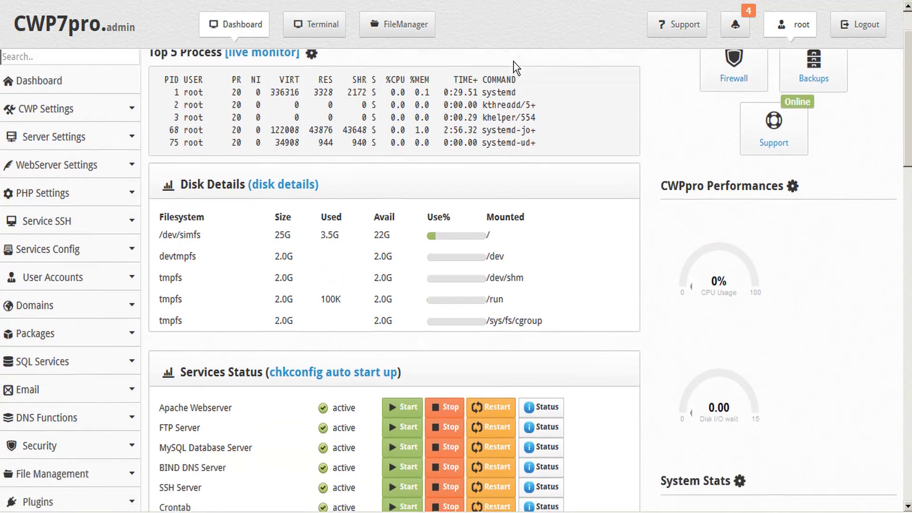
scroll(514, 62, "down", 7)
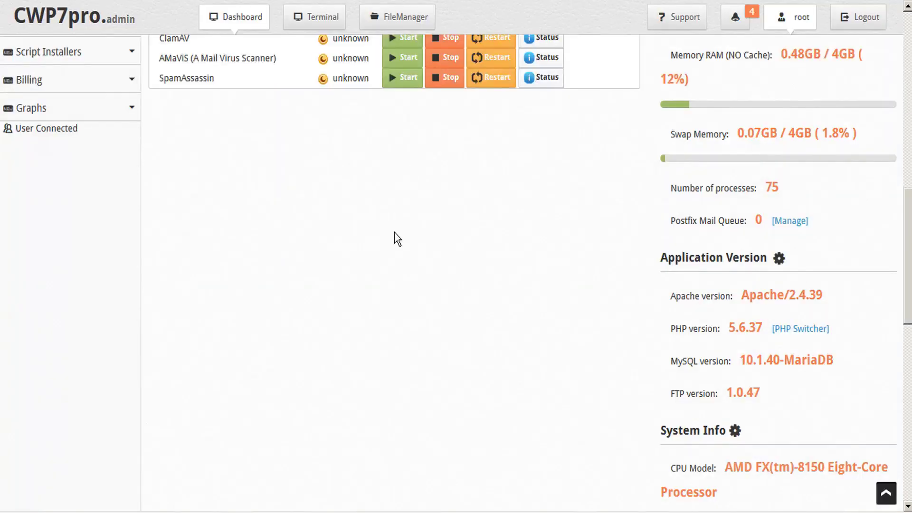
scroll(394, 232, "up", 12)
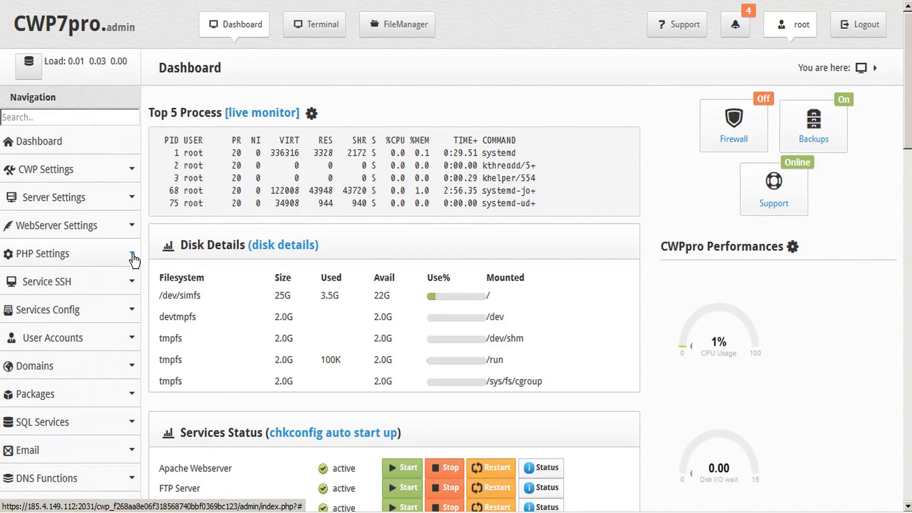
left_click(134, 256)
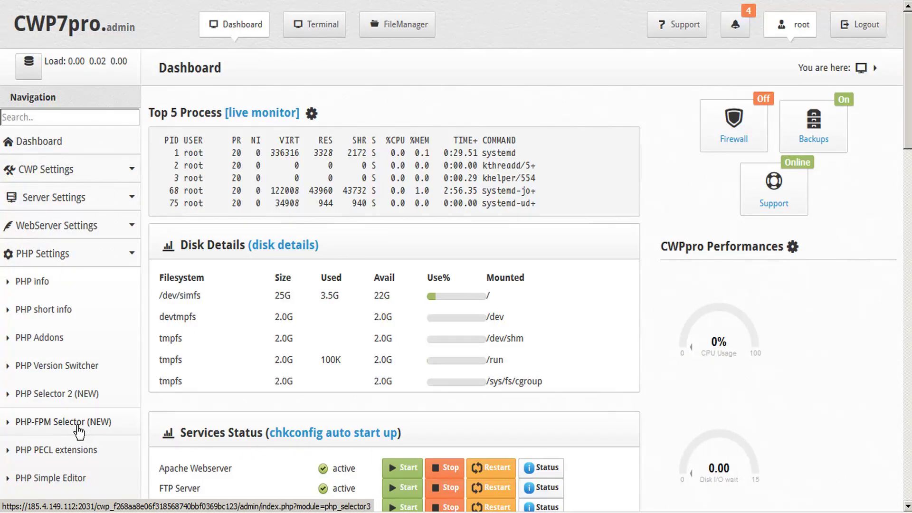
left_click(79, 422)
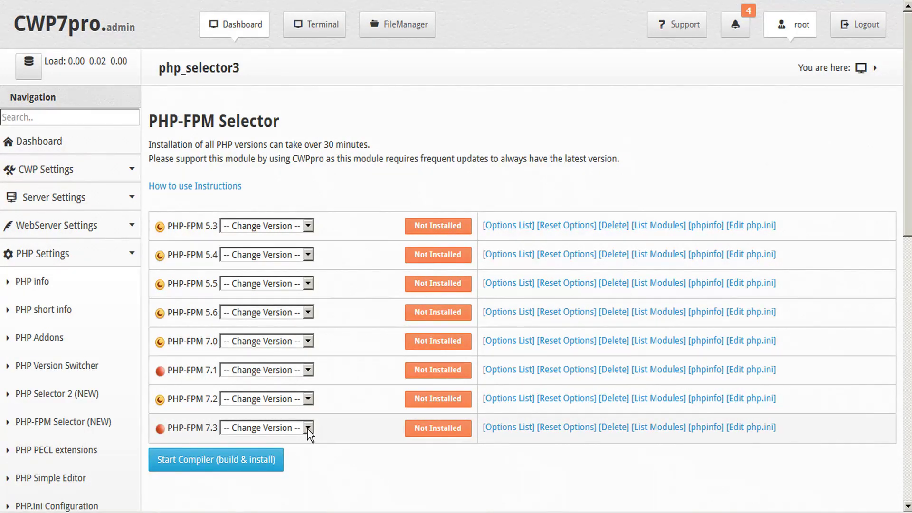
Step: Check the available PHP-FPM 7.3 subversions in its Change Version dropdown
left_click(307, 428)
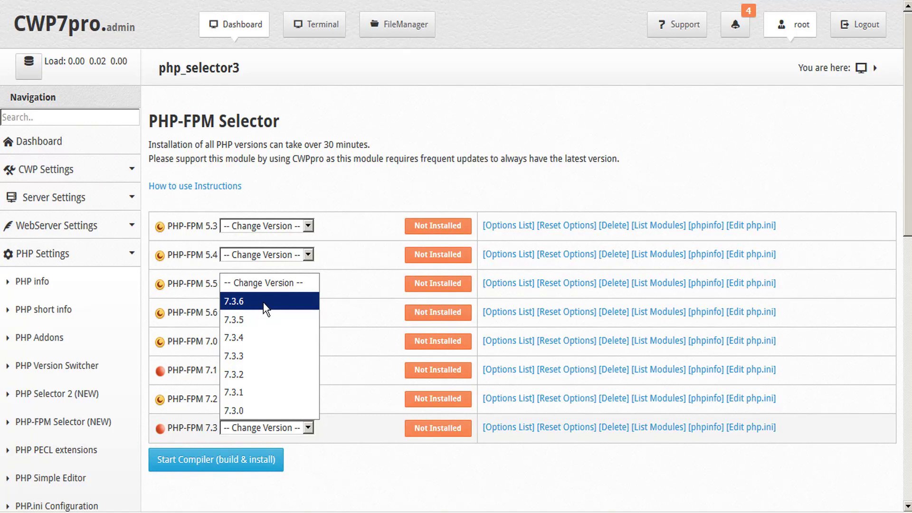
left_click(360, 460)
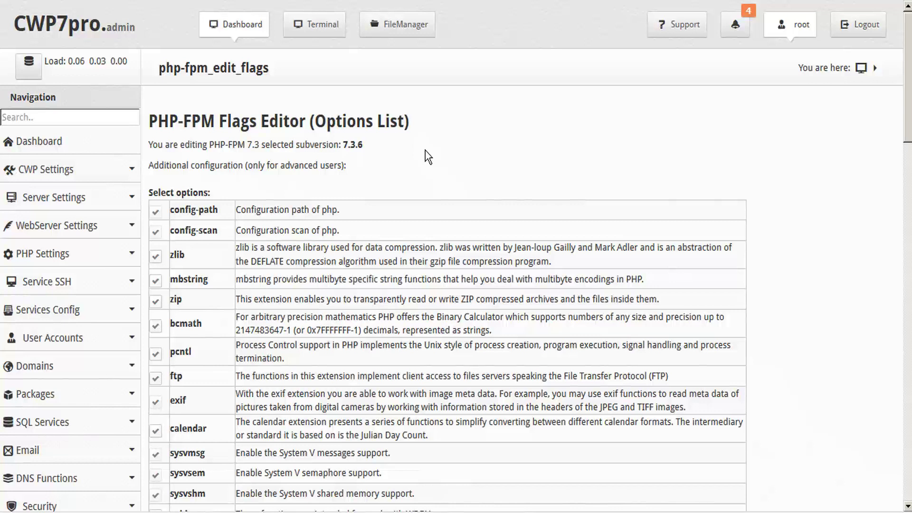
Step: Enable the mcrypt extension in the PHP-FPM 7.3 options list
scroll(279, 184, "down", 2)
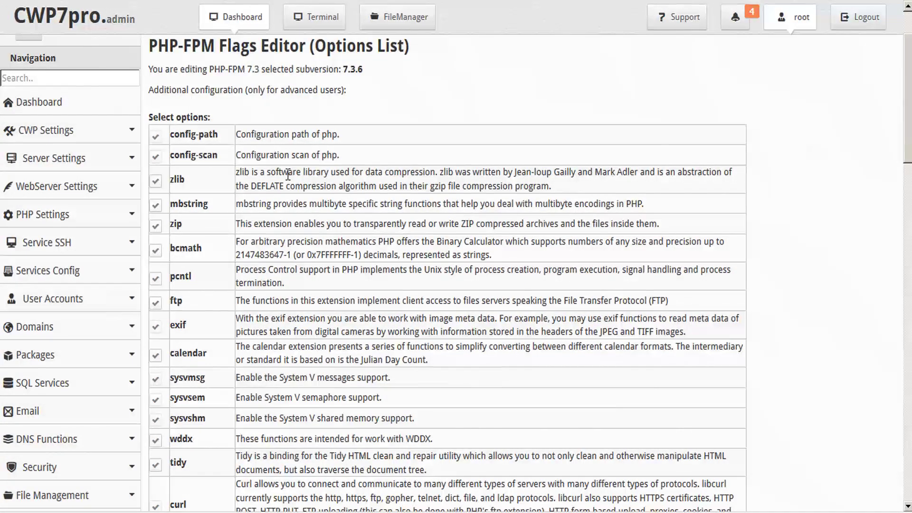
scroll(203, 184, "down", 4)
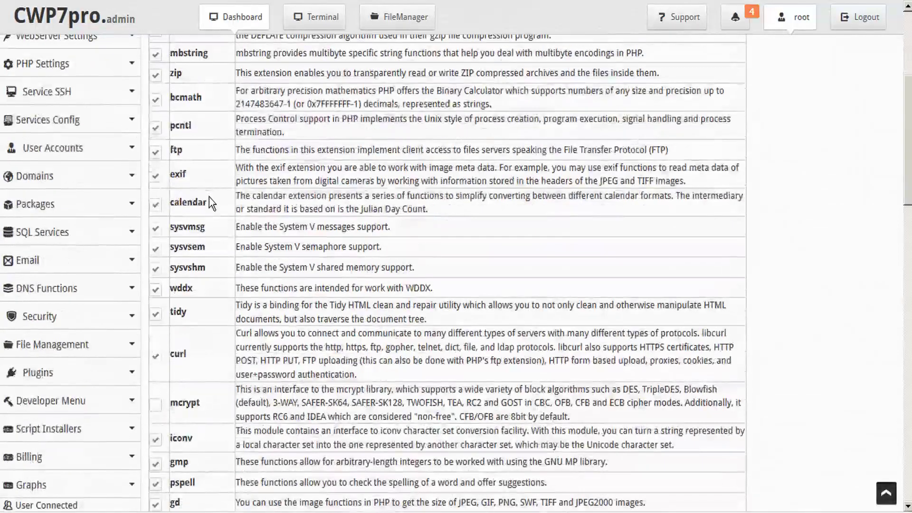
scroll(209, 197, "down", 4)
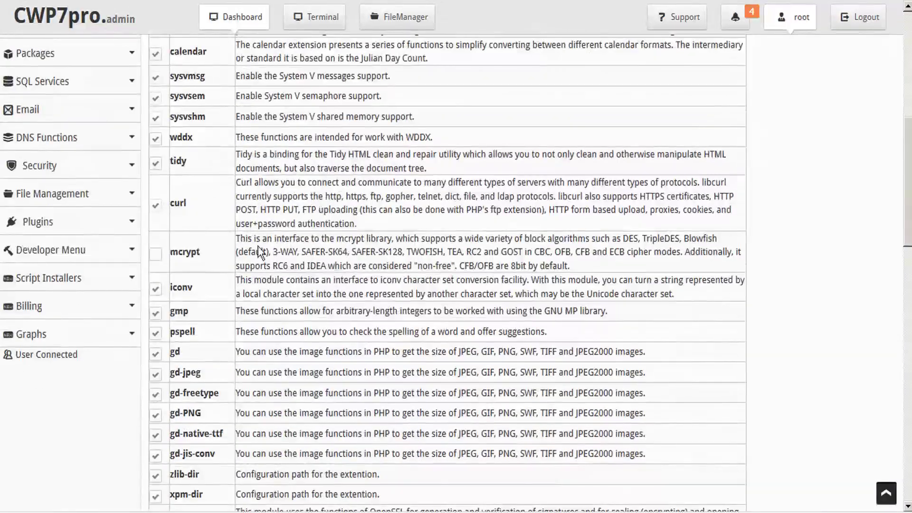
left_click(155, 255)
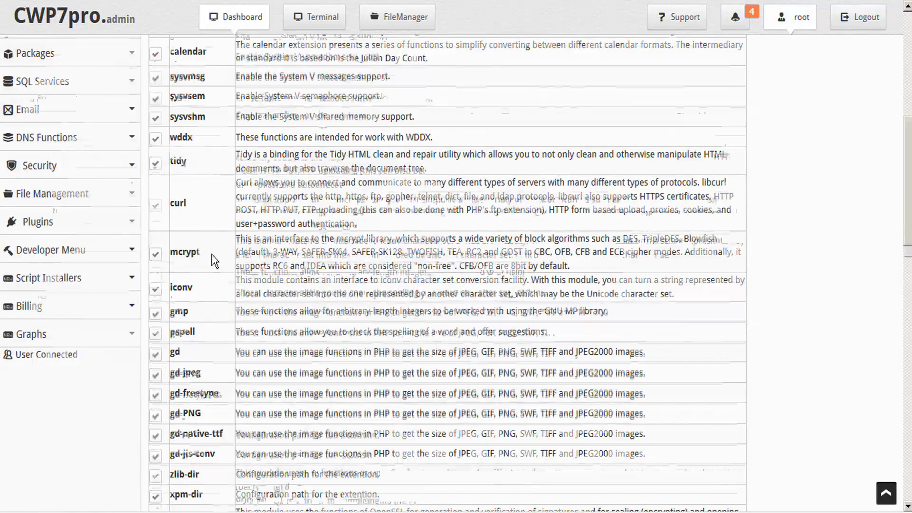
Step: Save the extension choices as a custom configuration for PHP-FPM 7.3
scroll(212, 261, "down", 5)
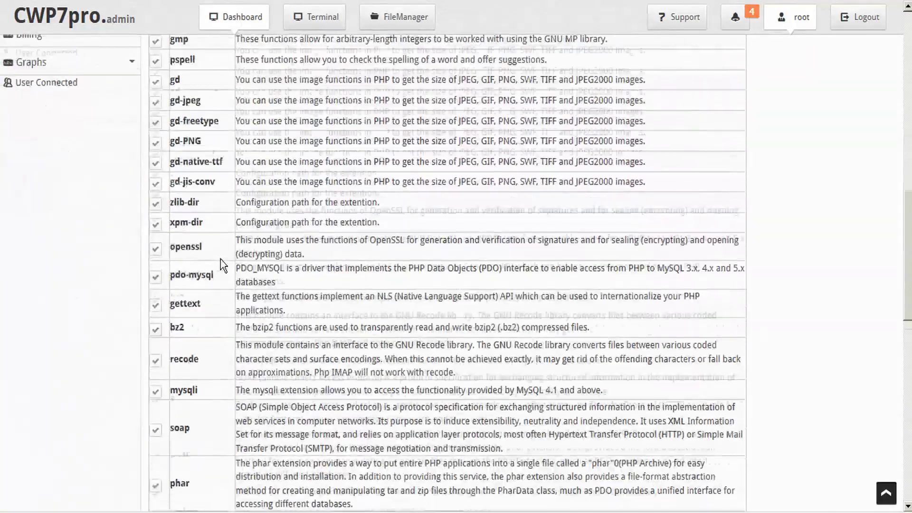
scroll(221, 258, "down", 7)
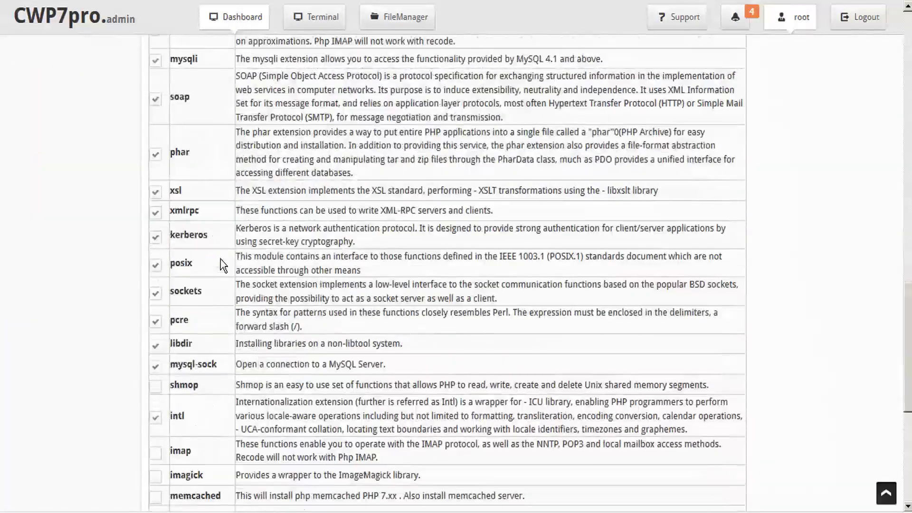
scroll(221, 259, "down", 5)
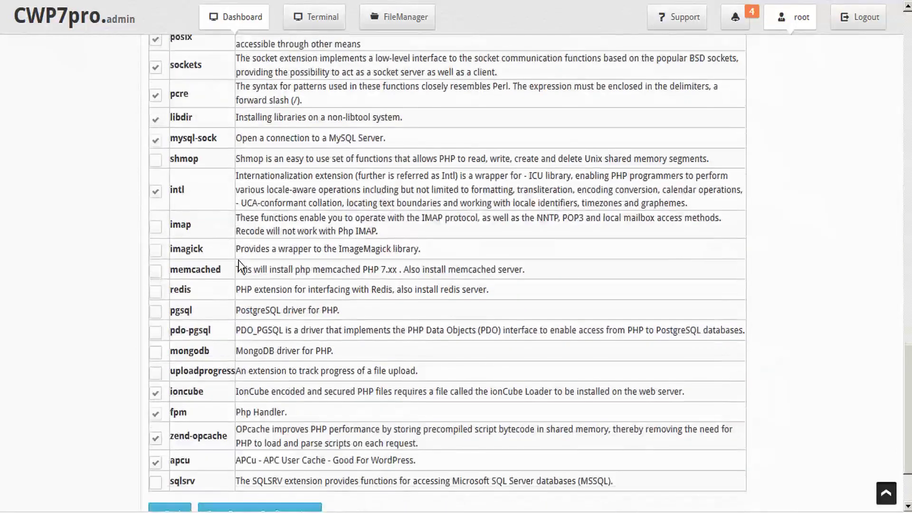
scroll(239, 266, "down", 3)
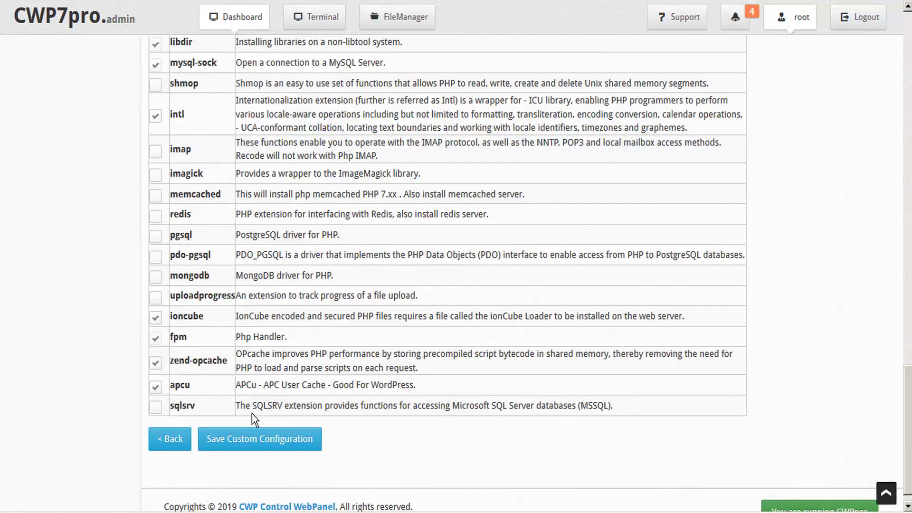
left_click(240, 446)
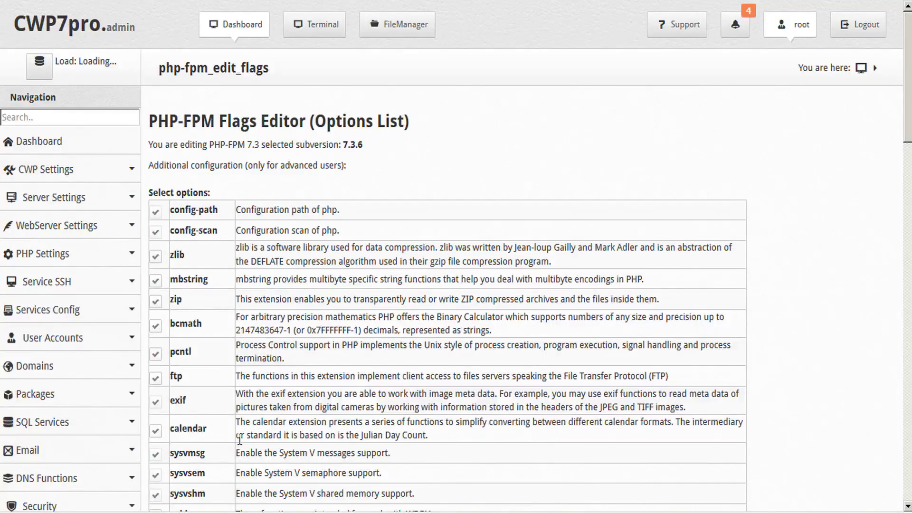
scroll(239, 426, "down", 2)
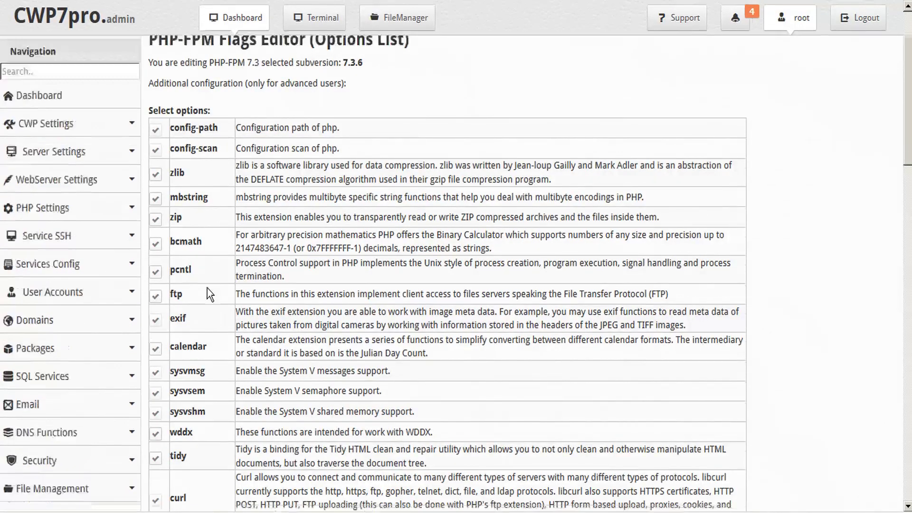
scroll(209, 286, "down", 5)
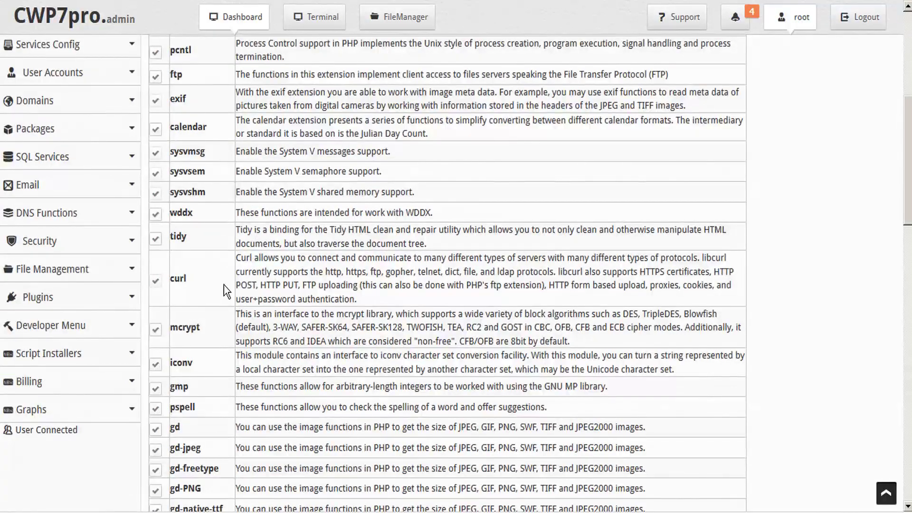
scroll(231, 324, "down", 7)
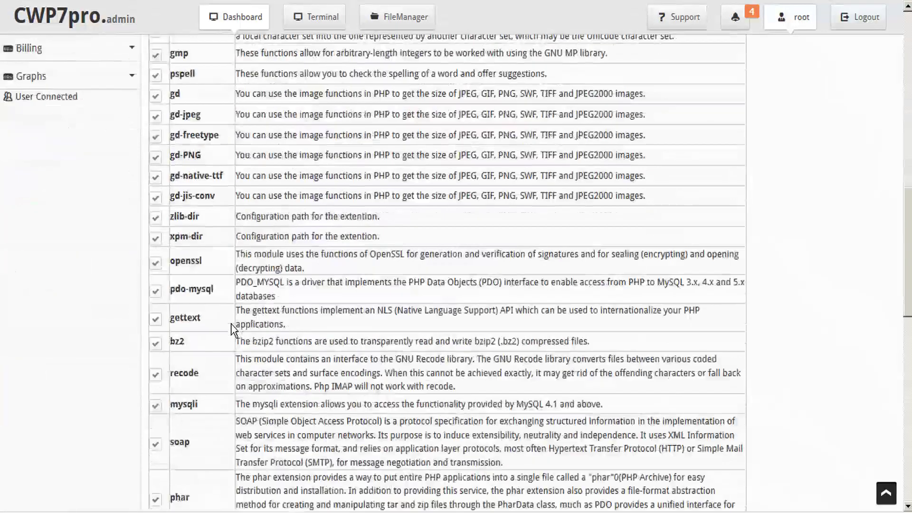
scroll(231, 324, "down", 11)
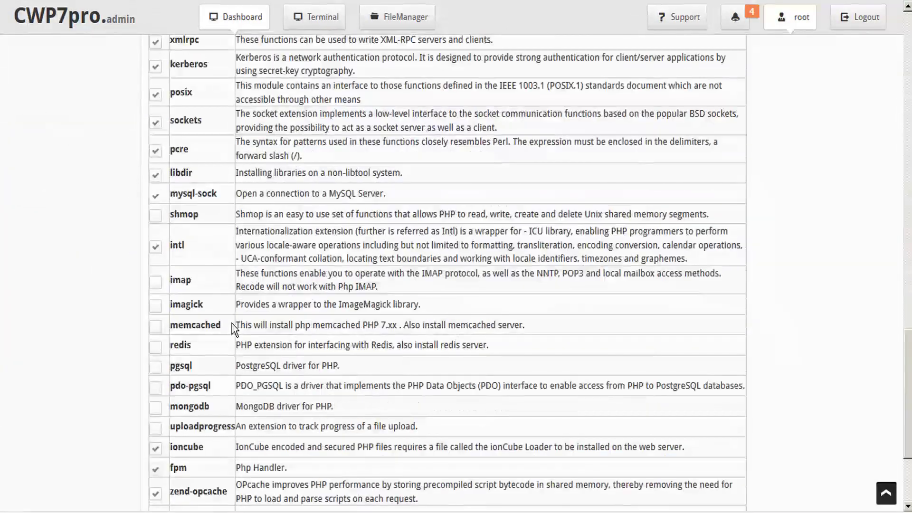
scroll(232, 324, "down", 3)
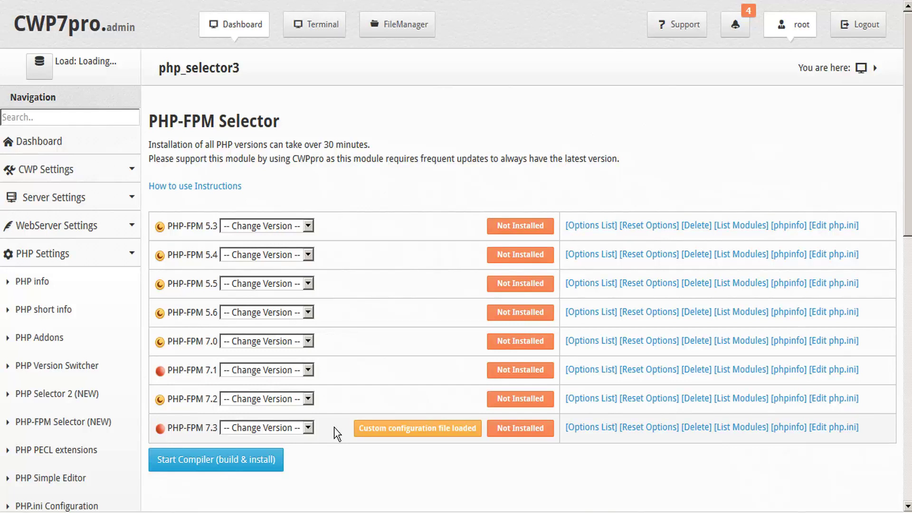
Step: Pick 7.3.6 for PHP-FPM 7.3, start the build & install, and select the tail -f log command
left_click(309, 428)
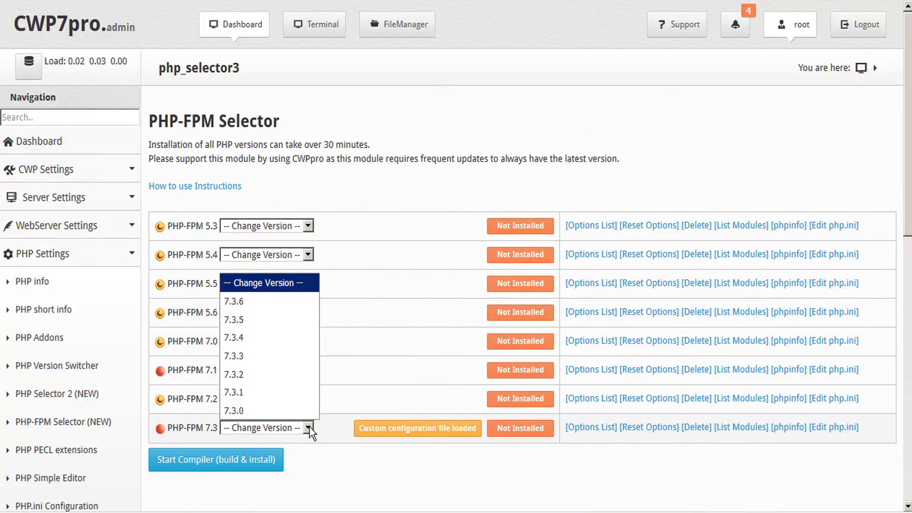
left_click(252, 301)
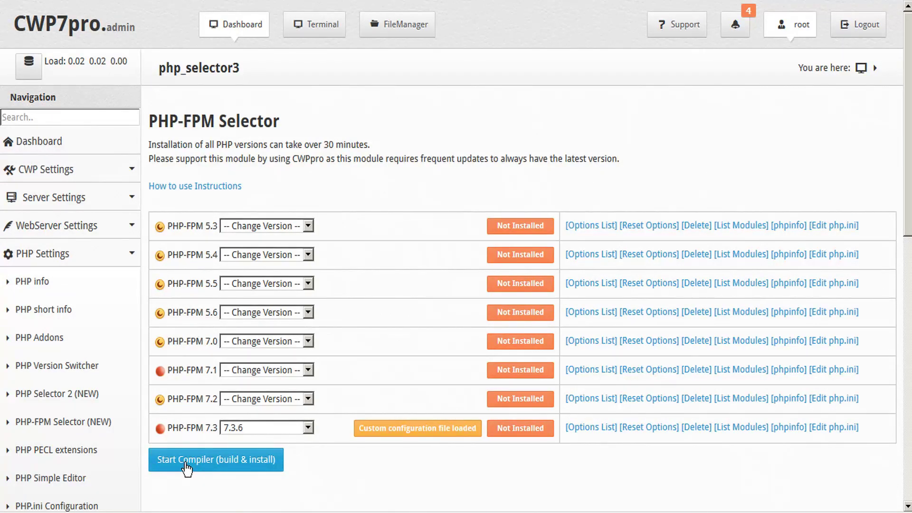
left_click(213, 465)
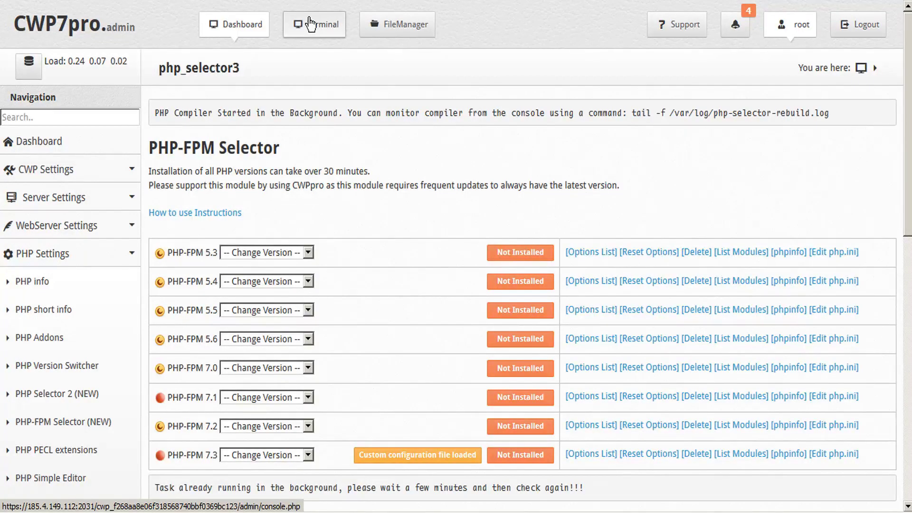
left_click_drag(628, 113, 831, 113)
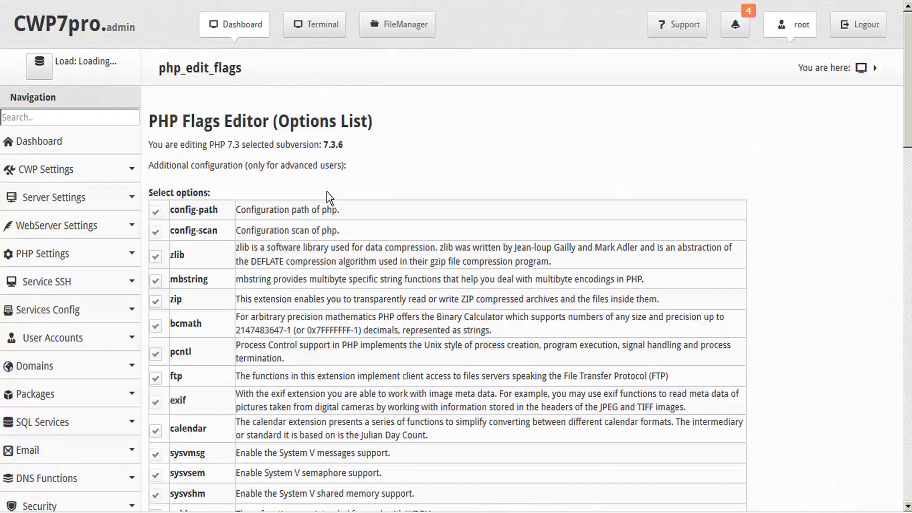
Step: Review the PHP 7.3.6 extension options, then check PHP 7.3's subversions without changing them
scroll(284, 222, "down", 5)
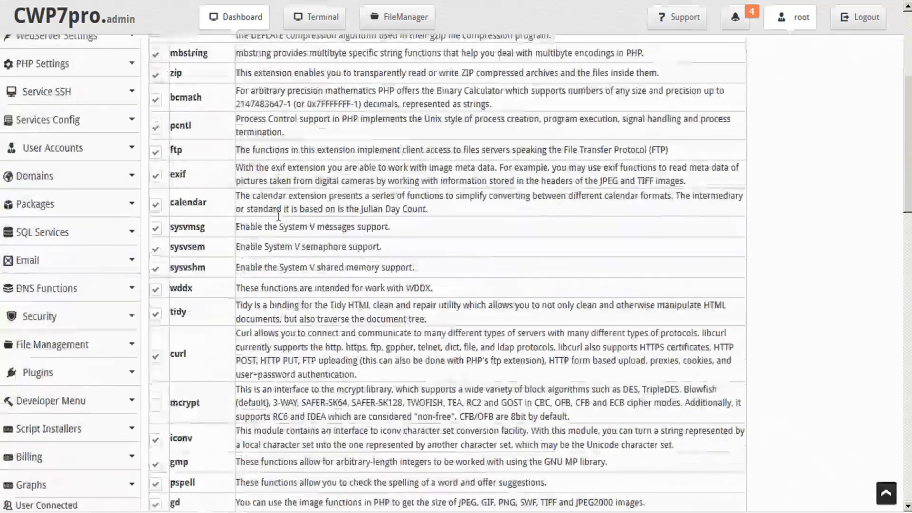
scroll(260, 97, "up", 2)
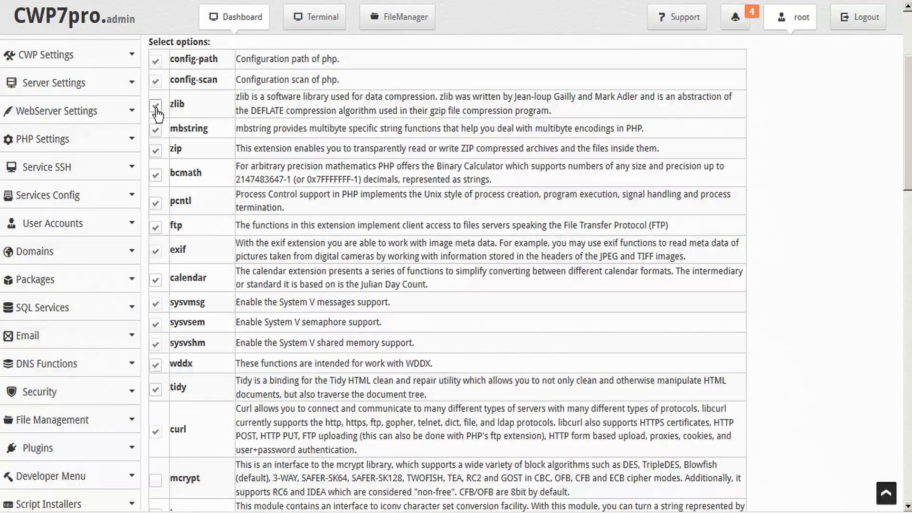
scroll(179, 269, "down", 5)
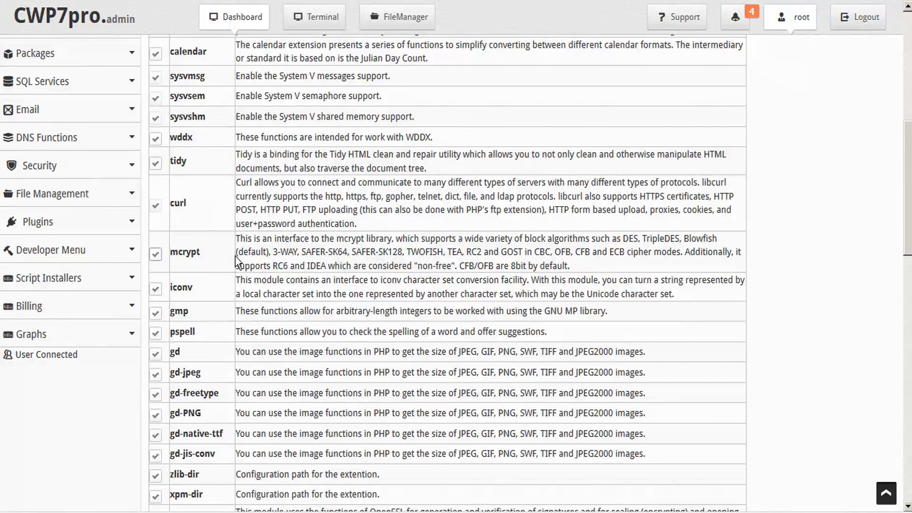
scroll(252, 251, "down", 14)
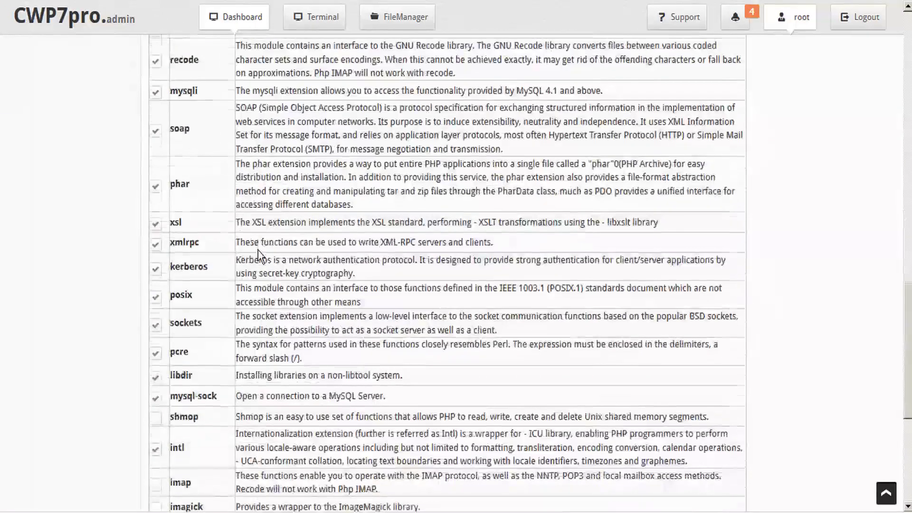
scroll(258, 250, "down", 6)
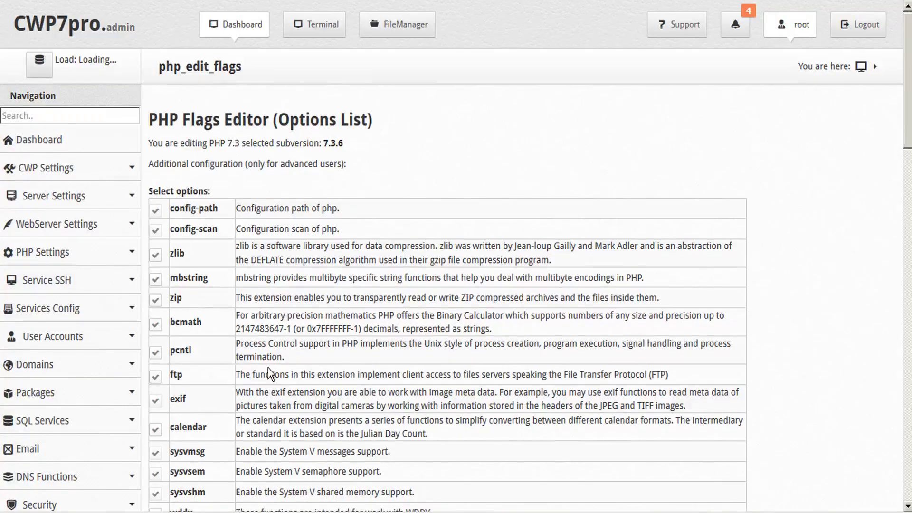
scroll(268, 368, "down", 15)
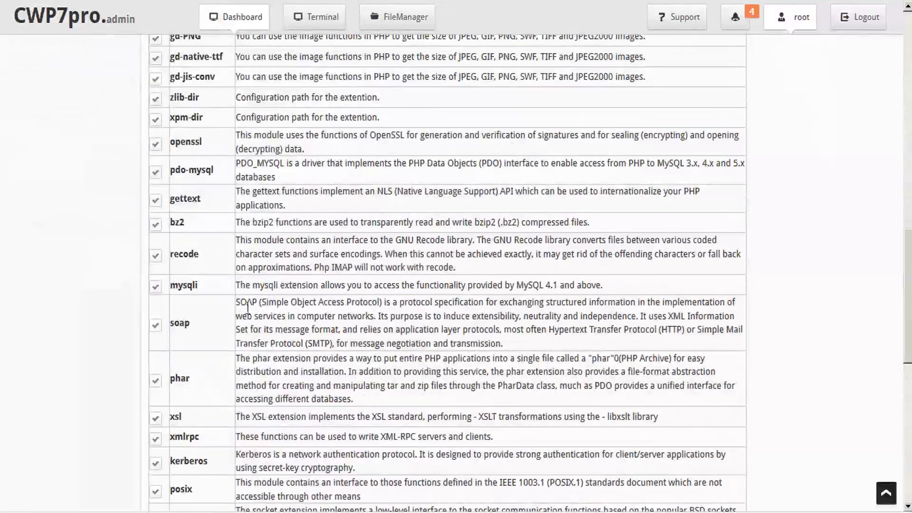
scroll(248, 308, "down", 10)
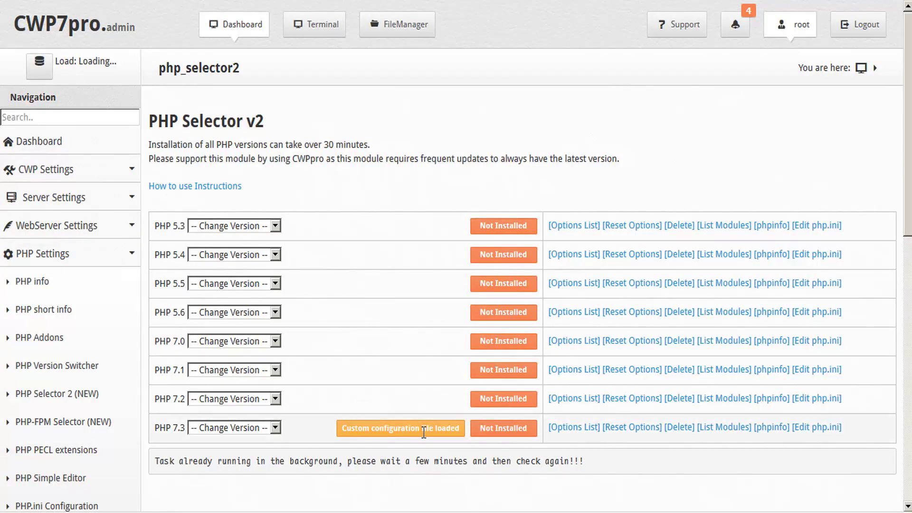
left_click(275, 428)
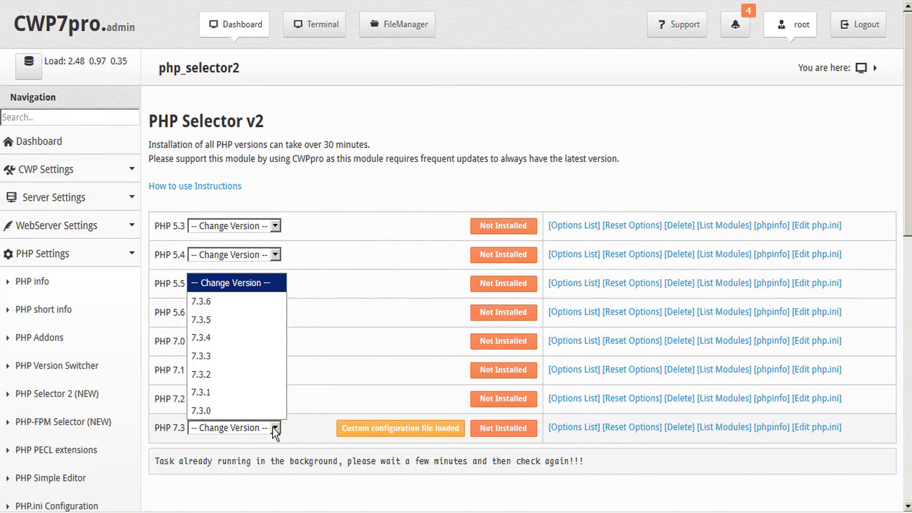
left_click(286, 427)
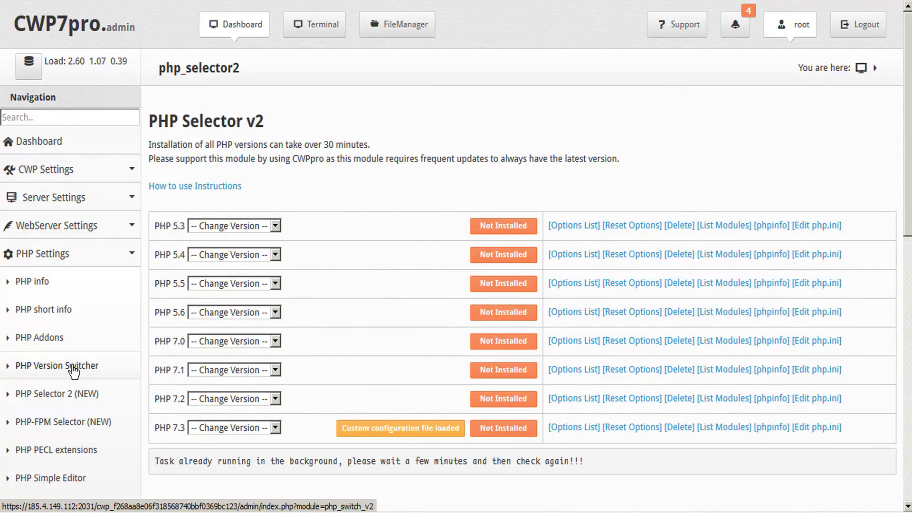
Step: Switch the main PHP version to 7.3.6 in PHP Version Switcher and Save & Build it
left_click(72, 366)
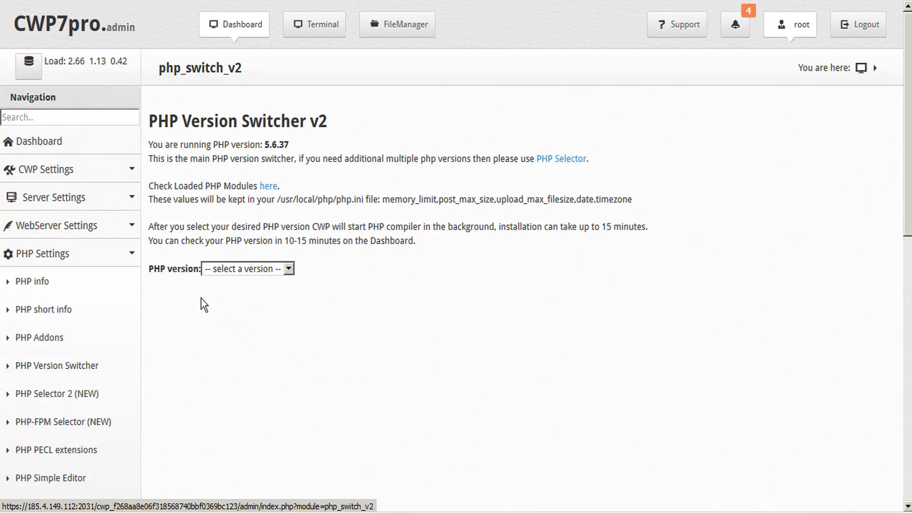
left_click(288, 269)
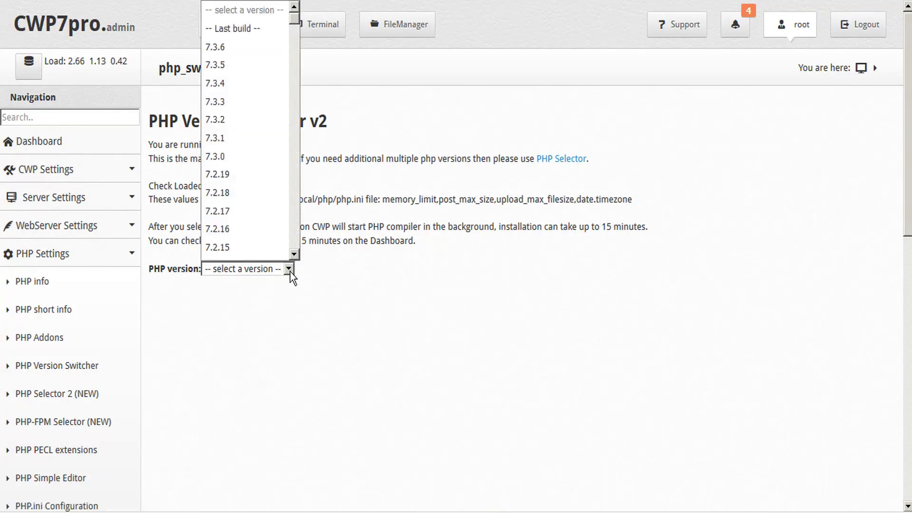
left_click(229, 50)
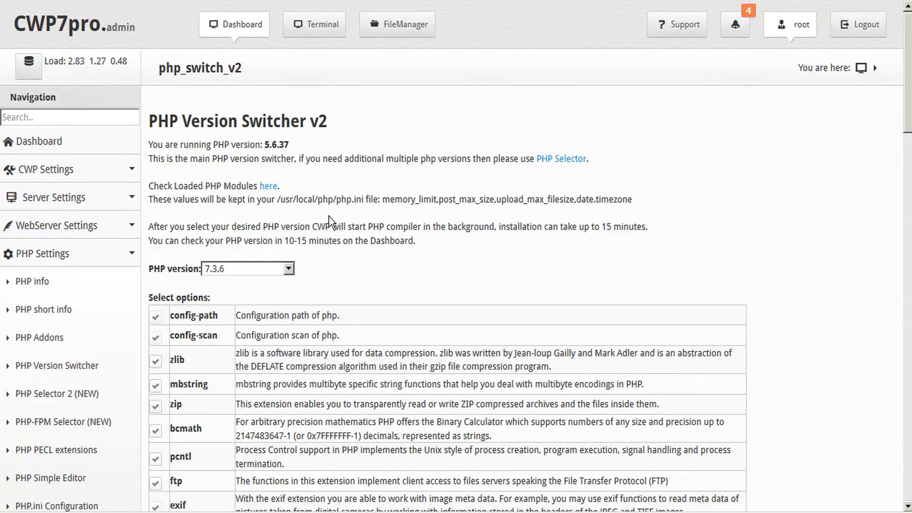
scroll(329, 216, "down", 5)
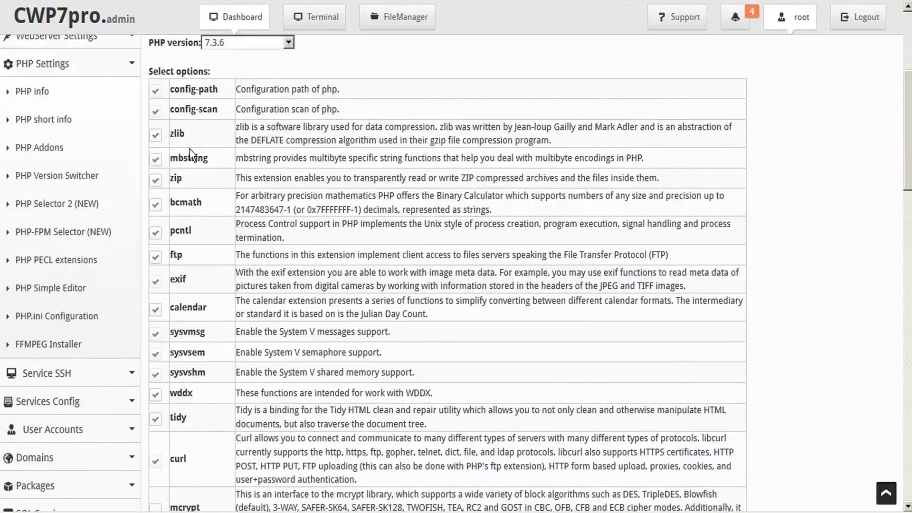
scroll(229, 227, "down", 6)
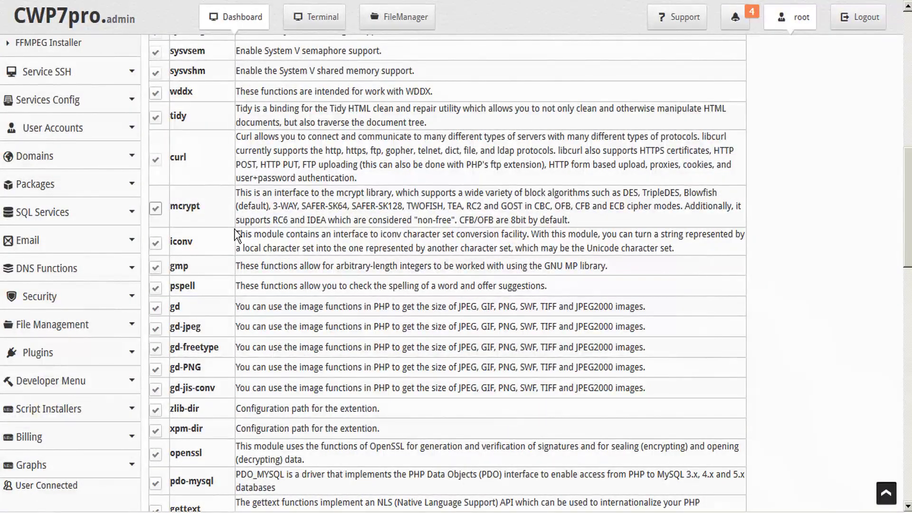
scroll(237, 235, "down", 20)
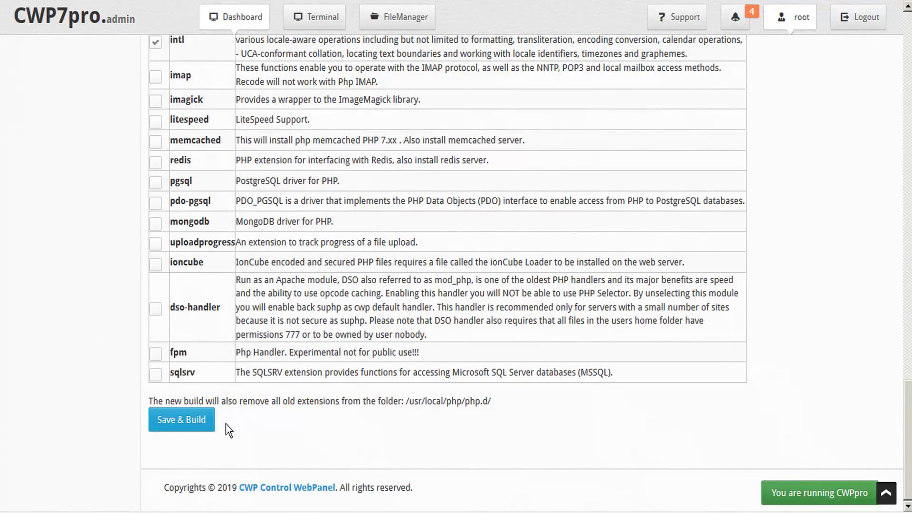
left_click(166, 428)
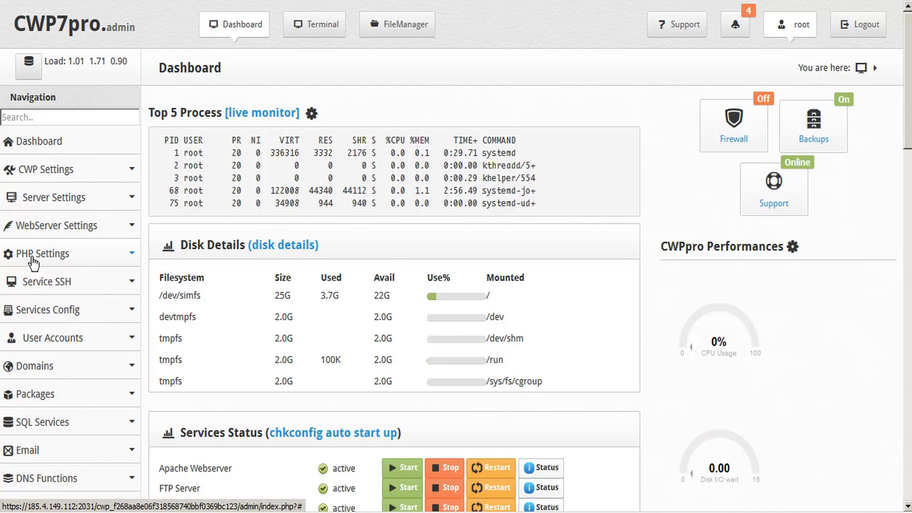
left_click(132, 255)
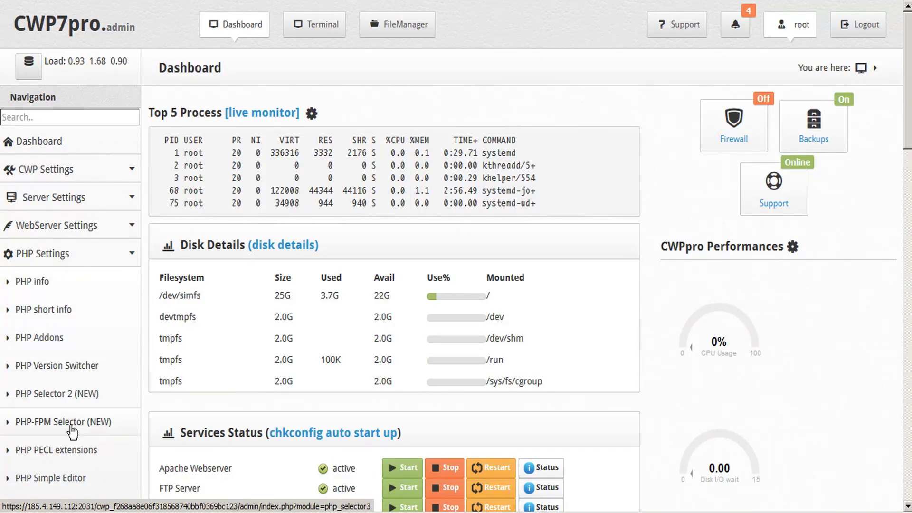
Step: Scroll PHP-FPM Selector (NEW) down to the PHP-FPM 7.3 row to start its service
left_click(70, 424)
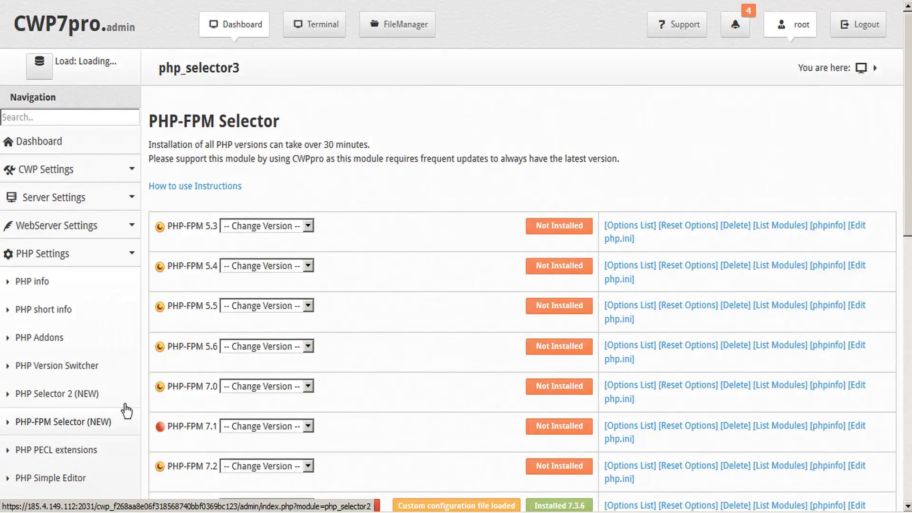
scroll(377, 265, "down", 3)
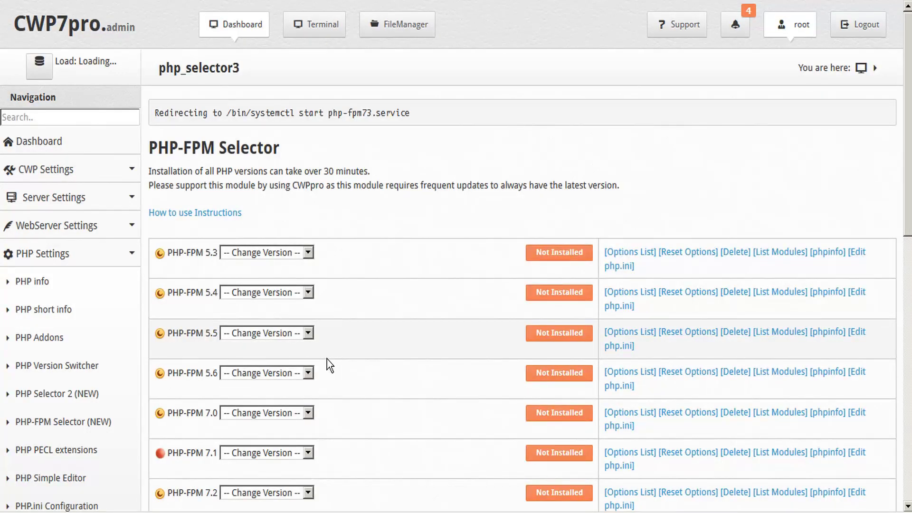
scroll(327, 359, "down", 3)
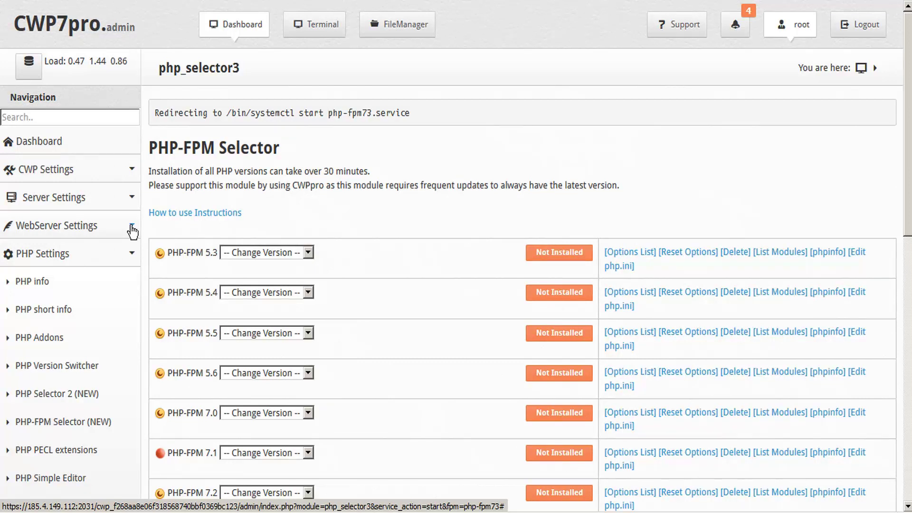
Step: Open WebServers Domain Conf and select the hosting account whose domain to configure
left_click(132, 226)
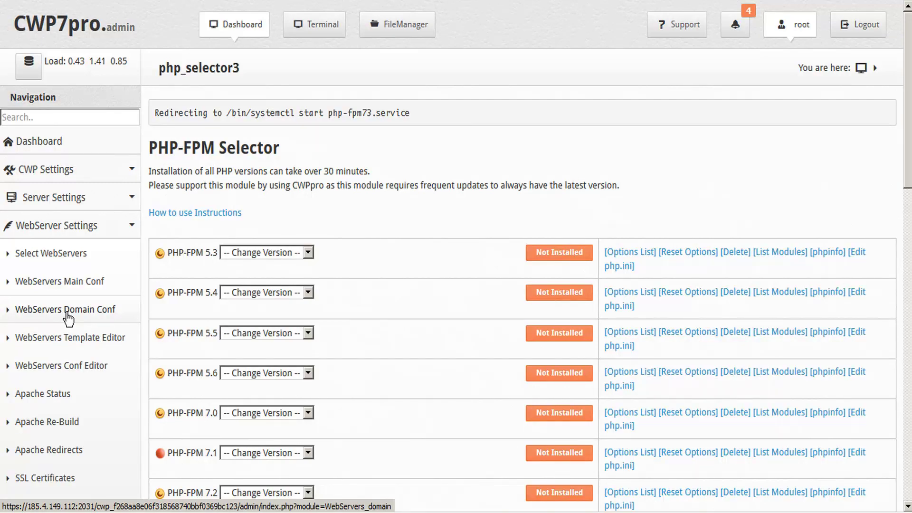
left_click(67, 309)
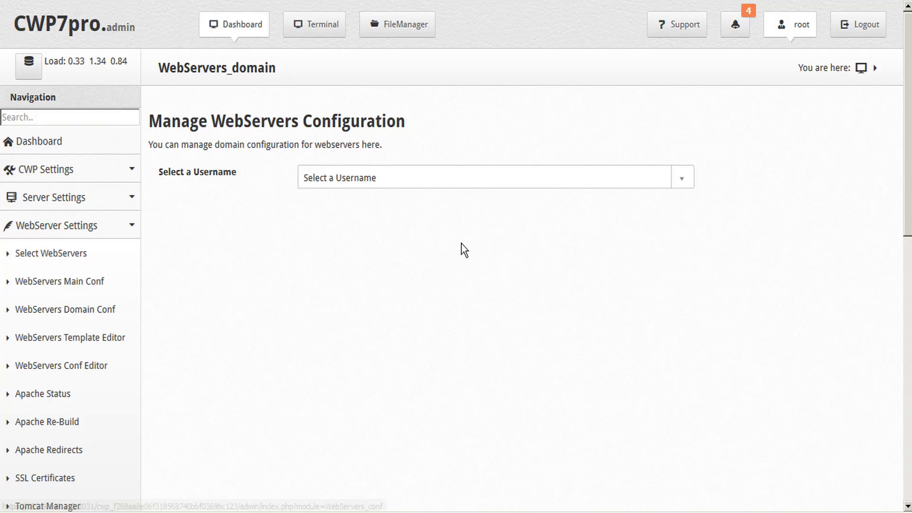
left_click(682, 184)
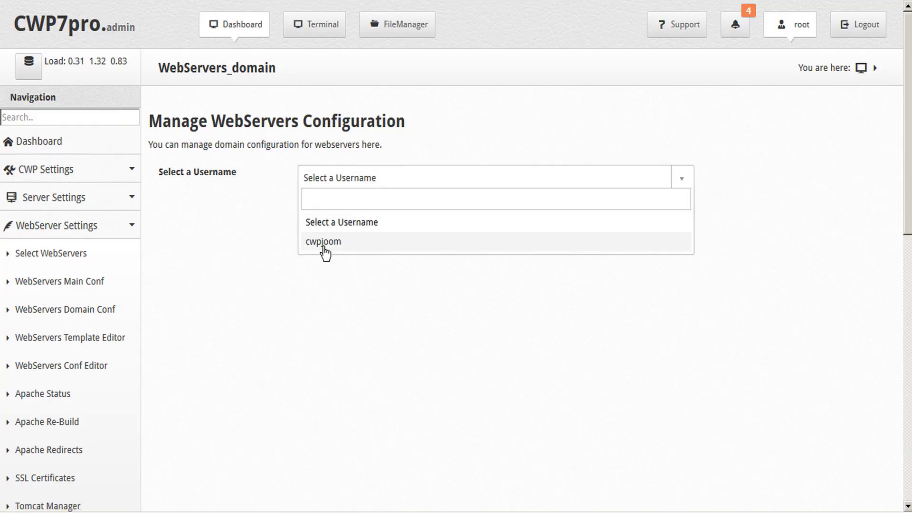
left_click(322, 245)
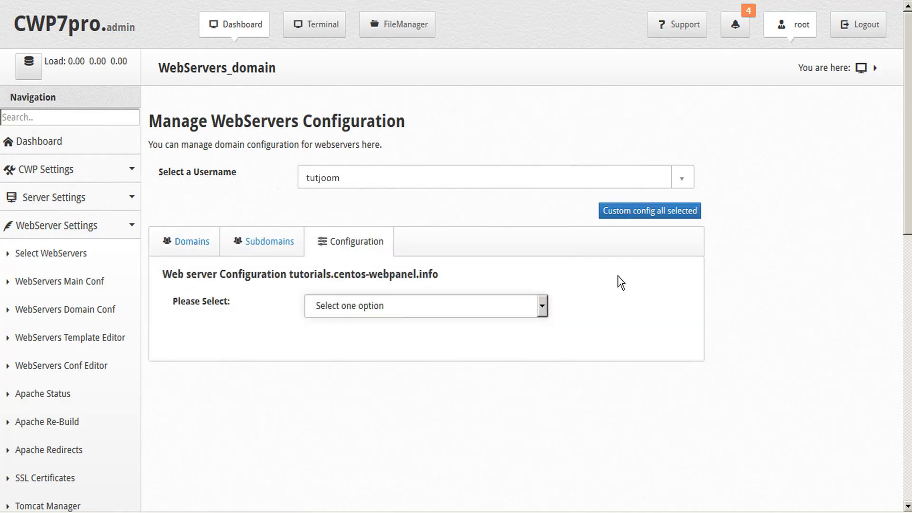
Step: Set the domain to apache -> php-fpm with the php-fpm default vhost template and PHP-FPM 7.3
left_click(542, 306)
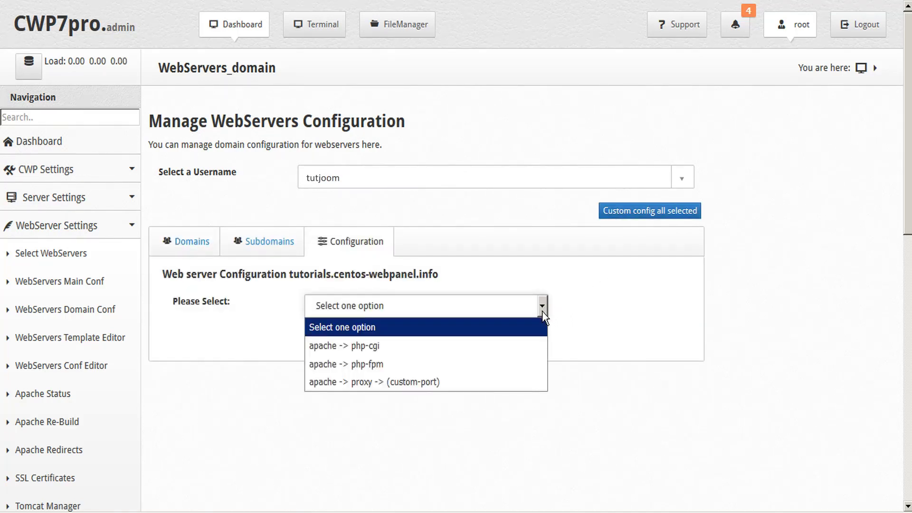
left_click(401, 366)
scroll(596, 311, "down", 3)
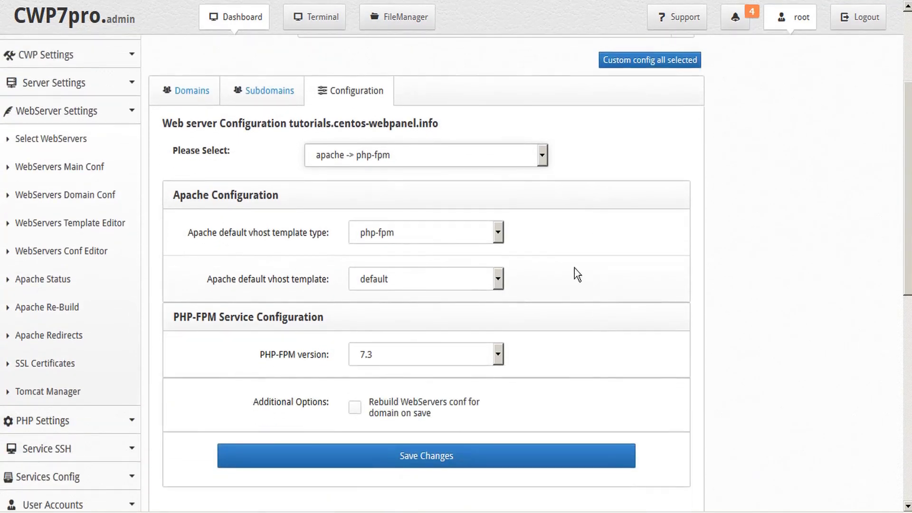
left_click(499, 235)
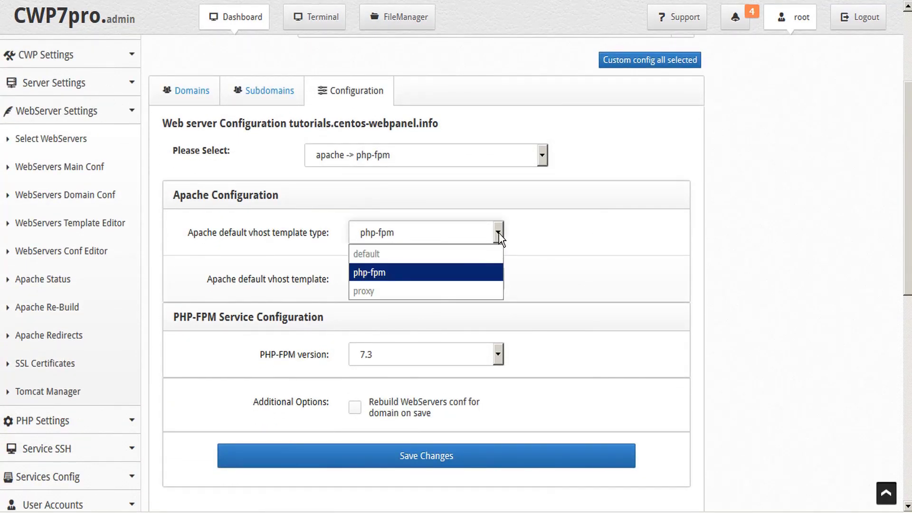
left_click(455, 273)
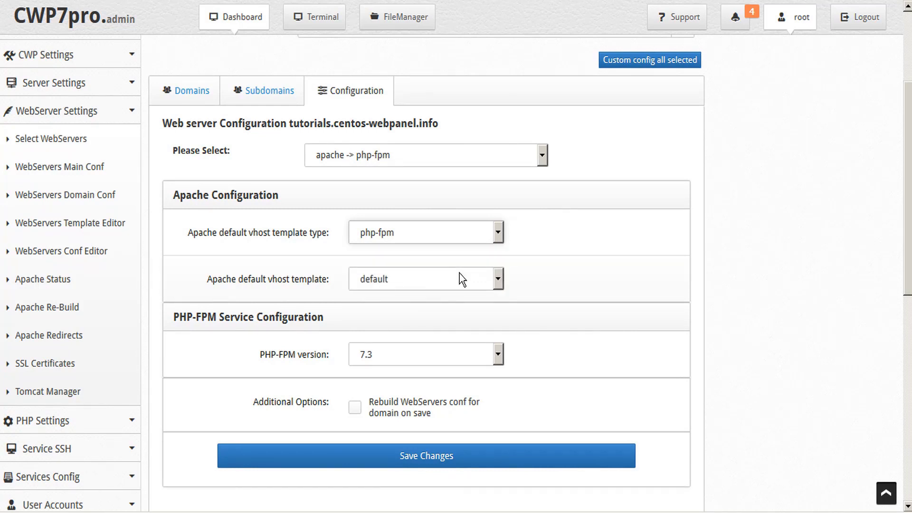
left_click(498, 281)
left_click(500, 283)
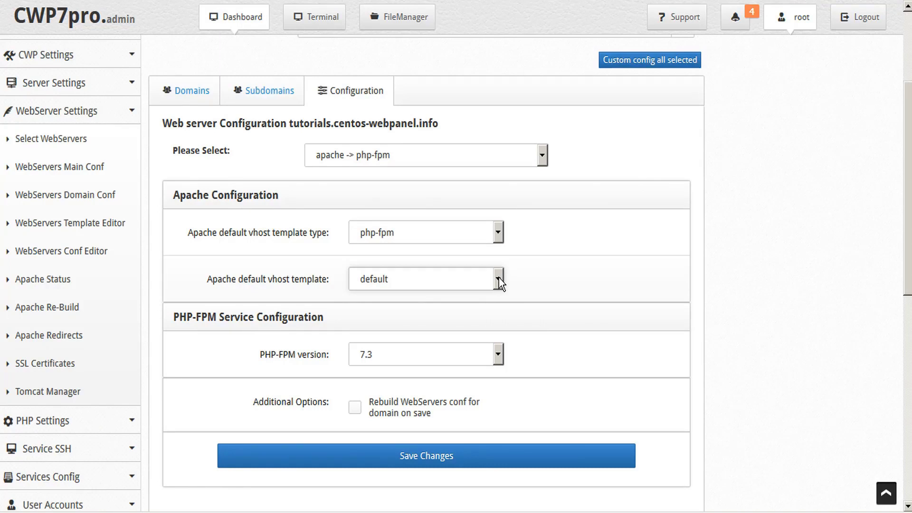
left_click(497, 359)
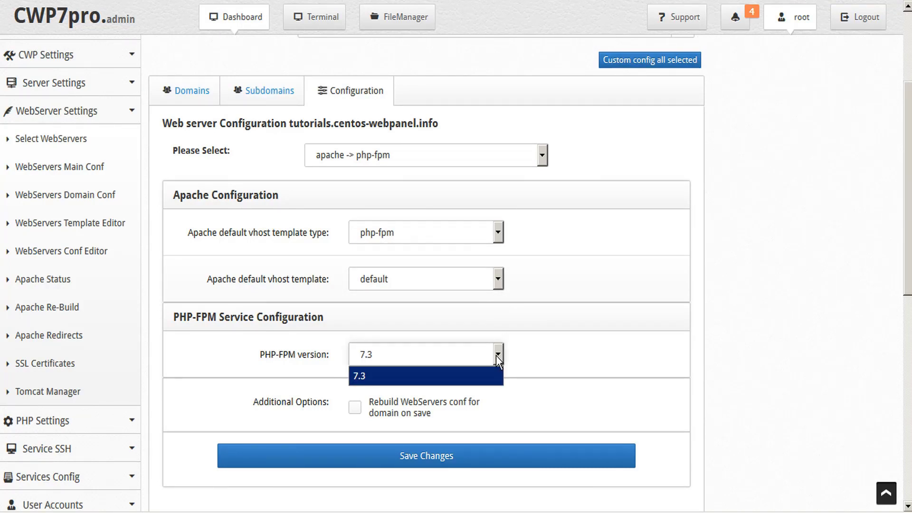
left_click(496, 356)
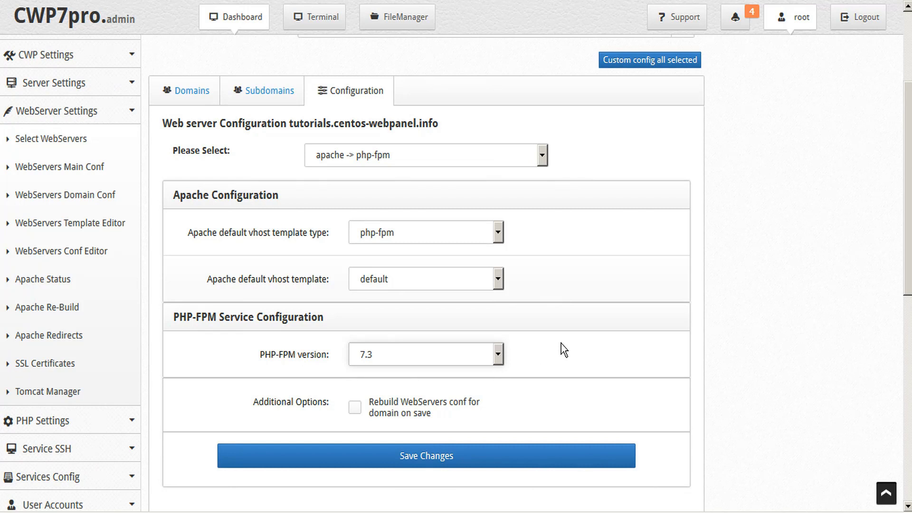
Step: Tick Rebuild WebServers conf and save the domain's configuration changes
left_click(354, 408)
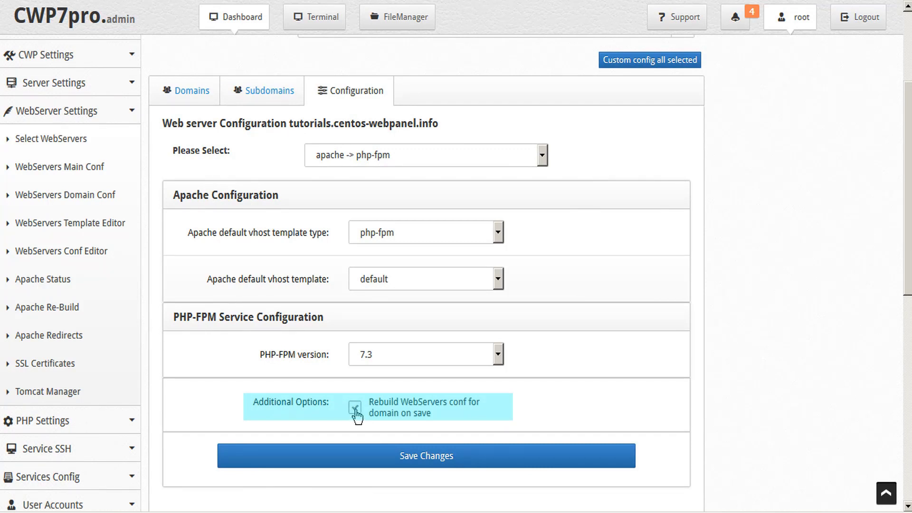
left_click(354, 407)
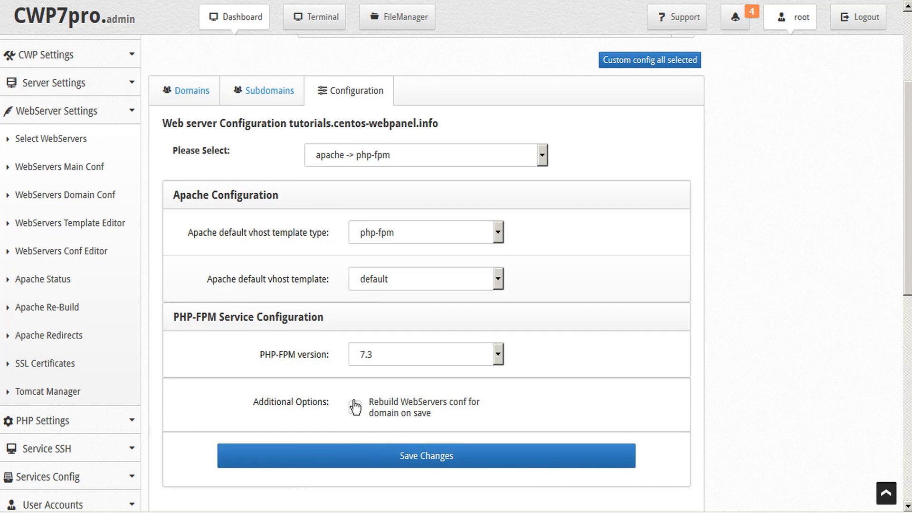
left_click(435, 456)
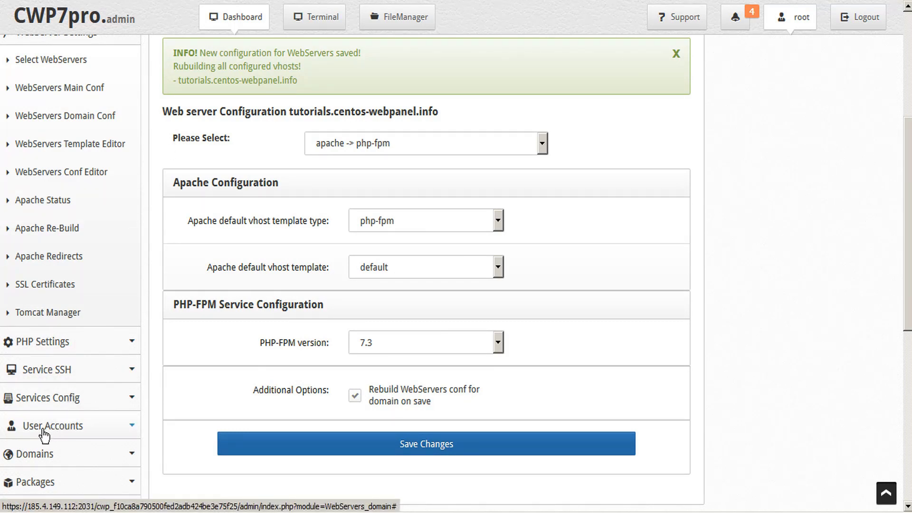
Step: Expand User Accounts in the sidebar to reach the hosting account's user panel login
left_click(70, 429)
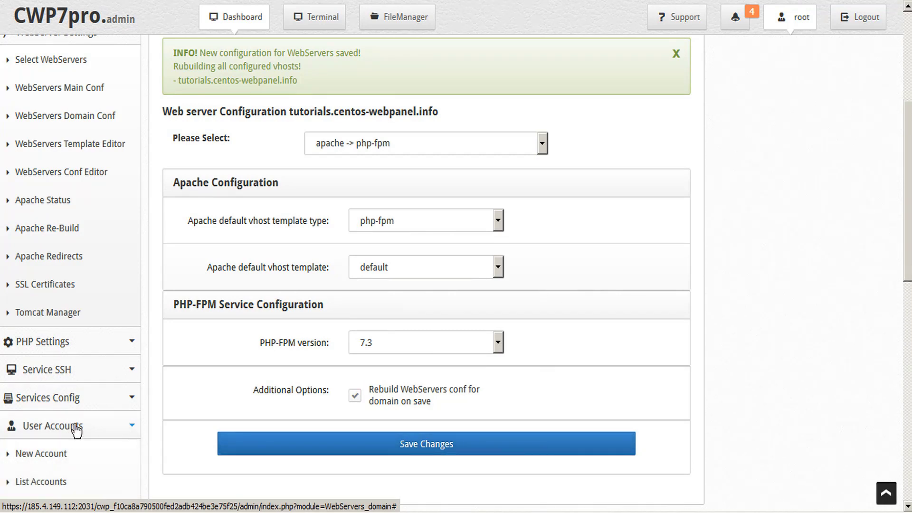
scroll(76, 430, "down", 3)
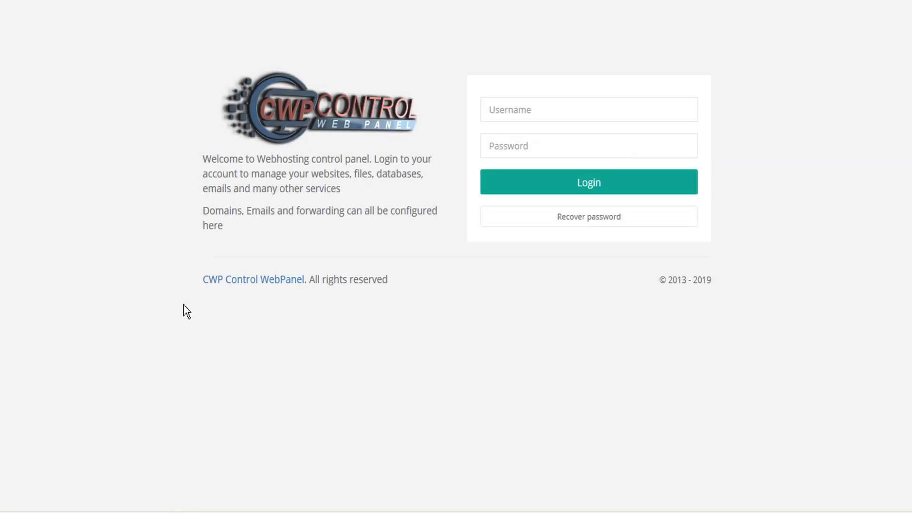
Step: Log in to the CWP user panel with the hosting account's username and password
left_click(589, 186)
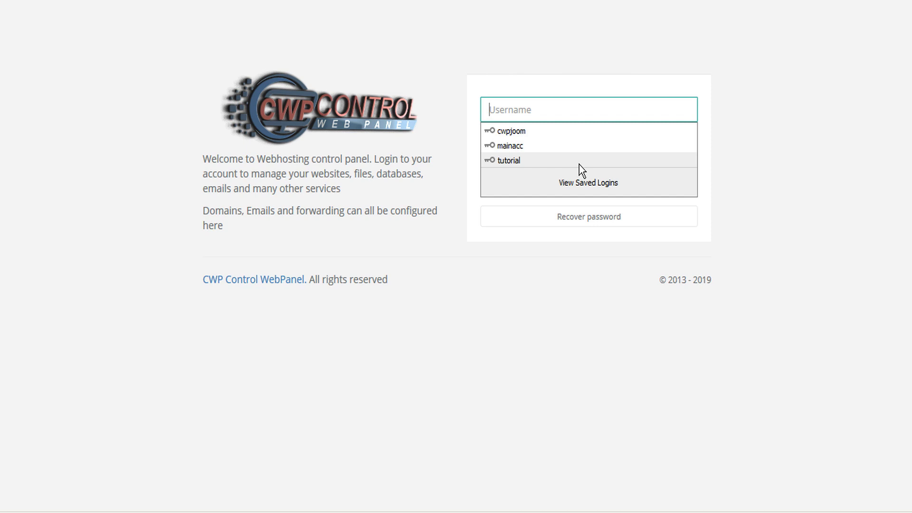
type("tutjoom")
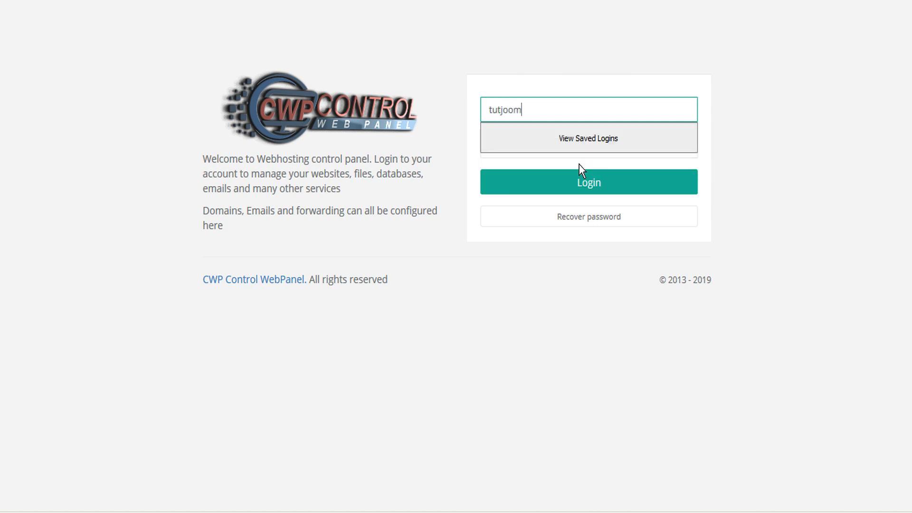
key("Tab")
type("••••")
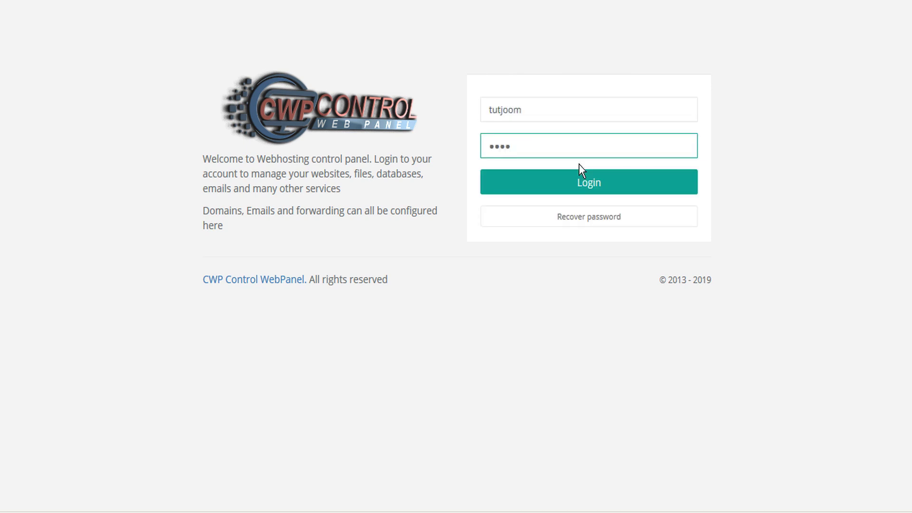
type("•••")
left_click(583, 179)
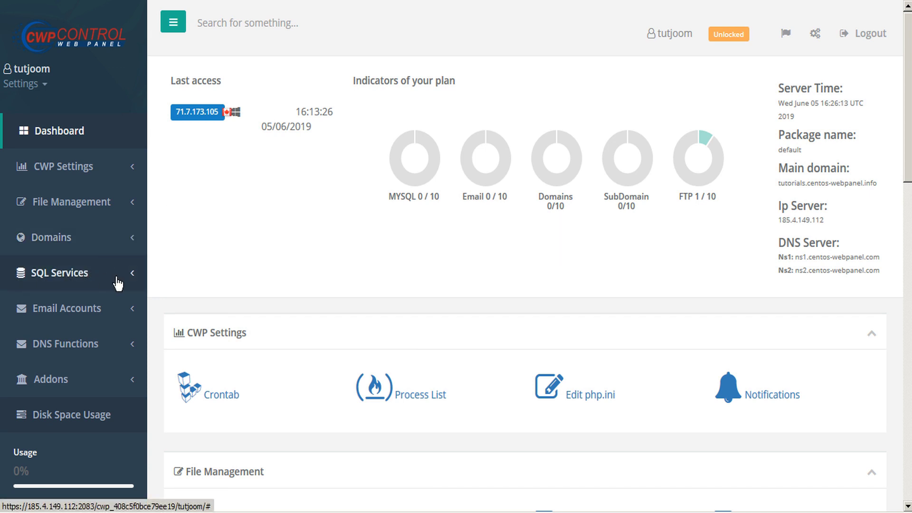
Step: Create MySQL database 'tutjoom' with a matching user, the generated password and Default charset
left_click(134, 278)
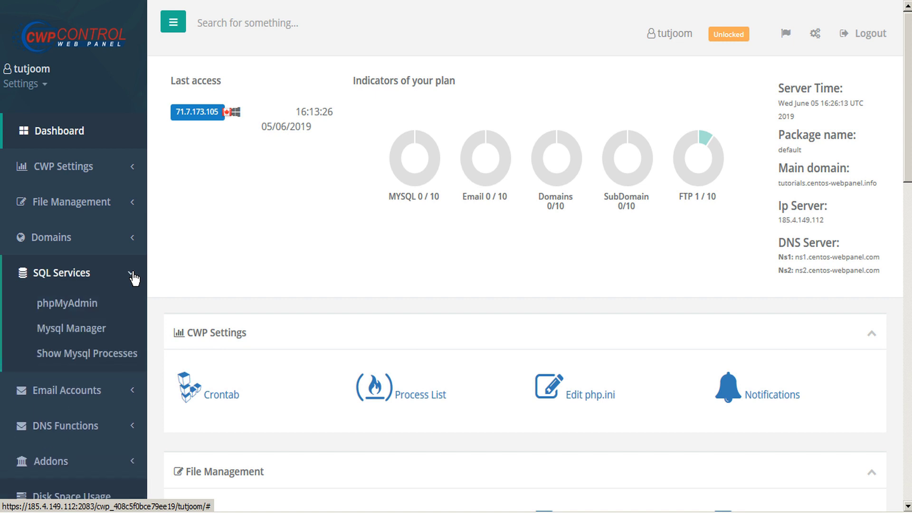
left_click(82, 330)
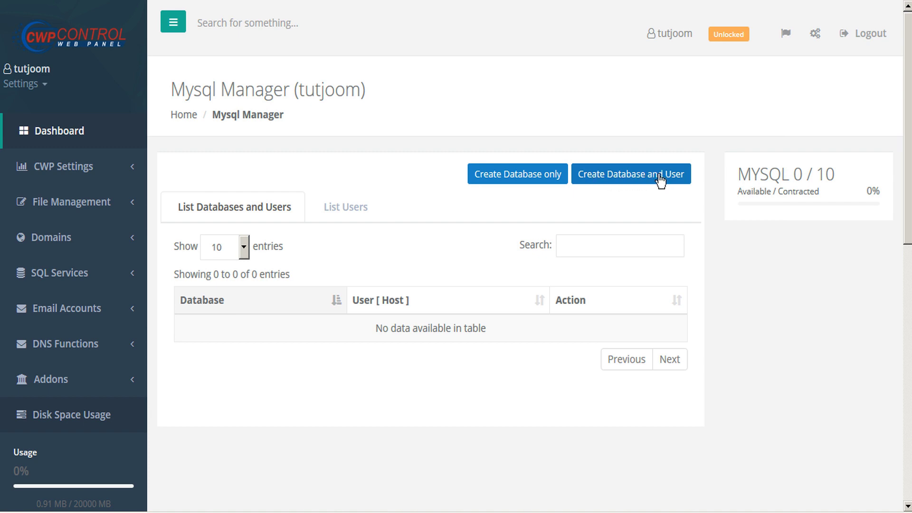
left_click(617, 176)
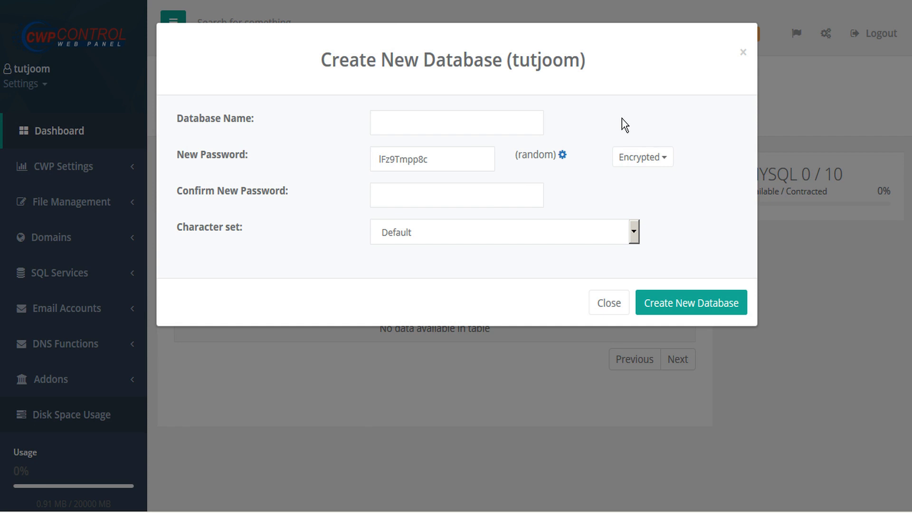
left_click(466, 122)
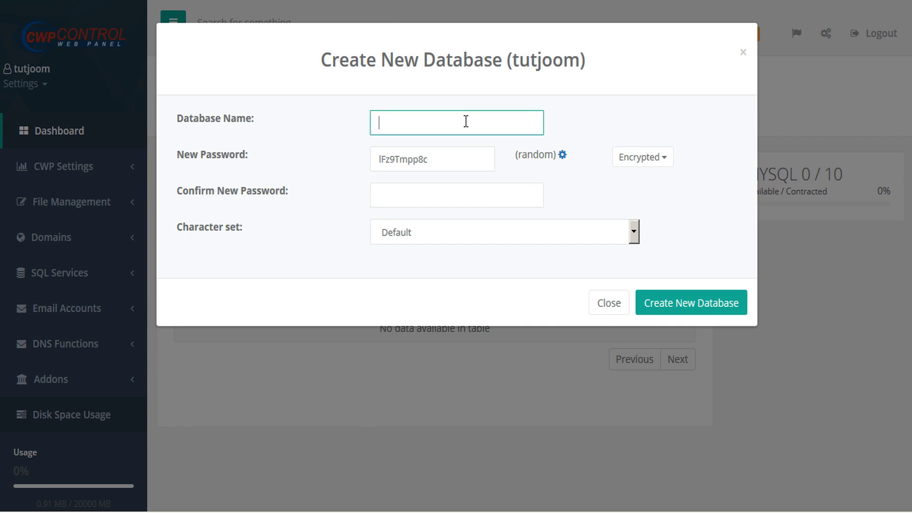
type("tutjoom")
key("Tab")
key("ctrl+c")
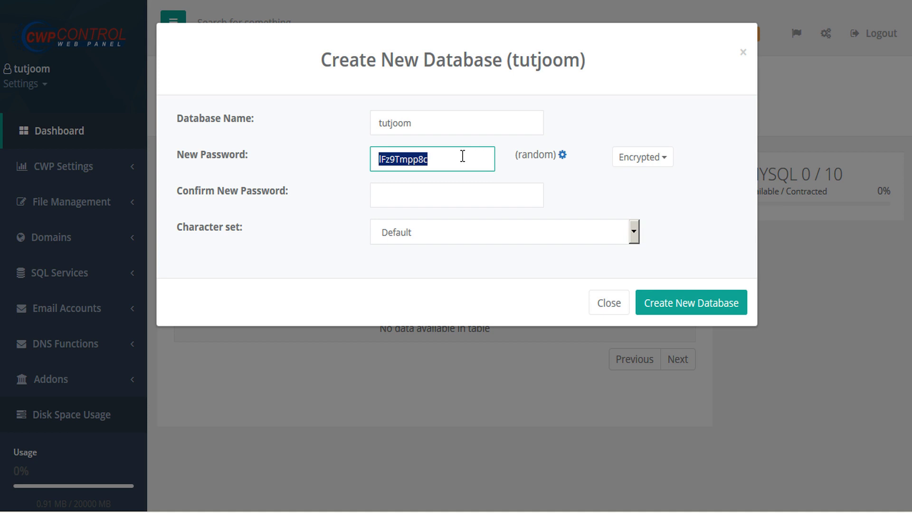
left_click(423, 195)
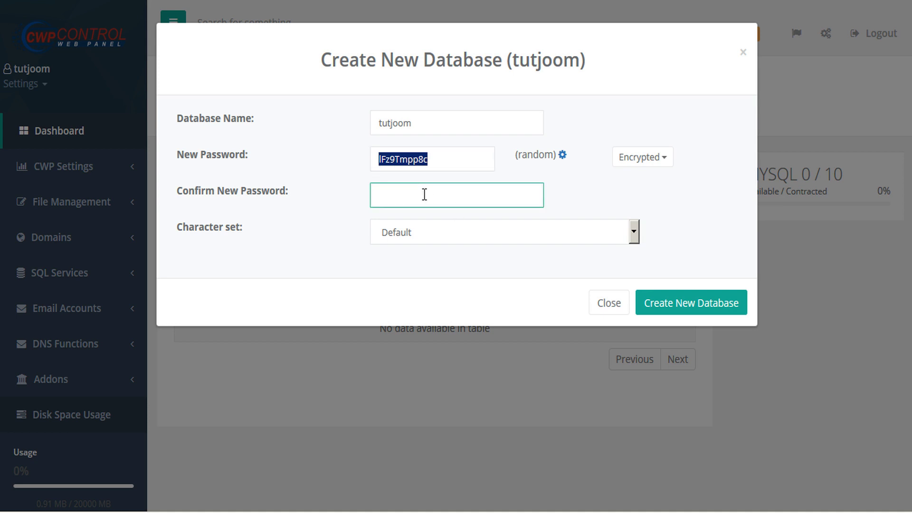
key("ctrl+v")
left_click(634, 233)
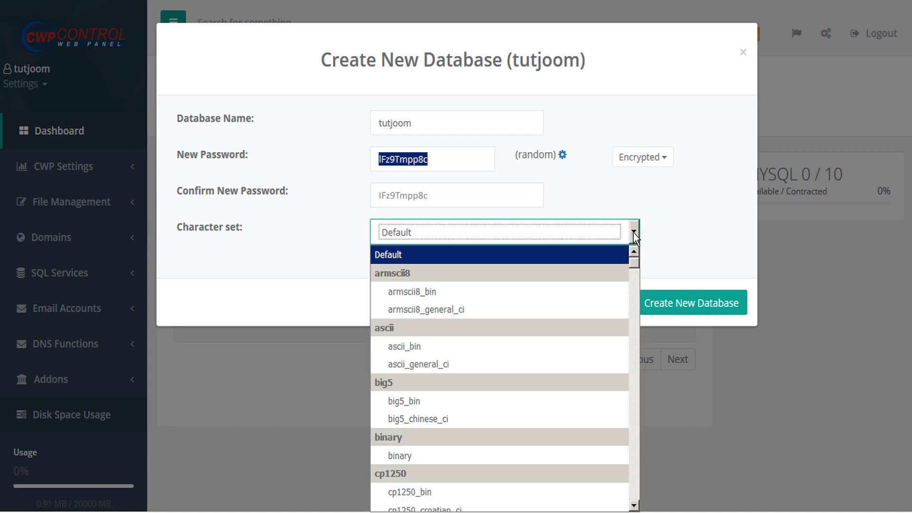
left_click(634, 232)
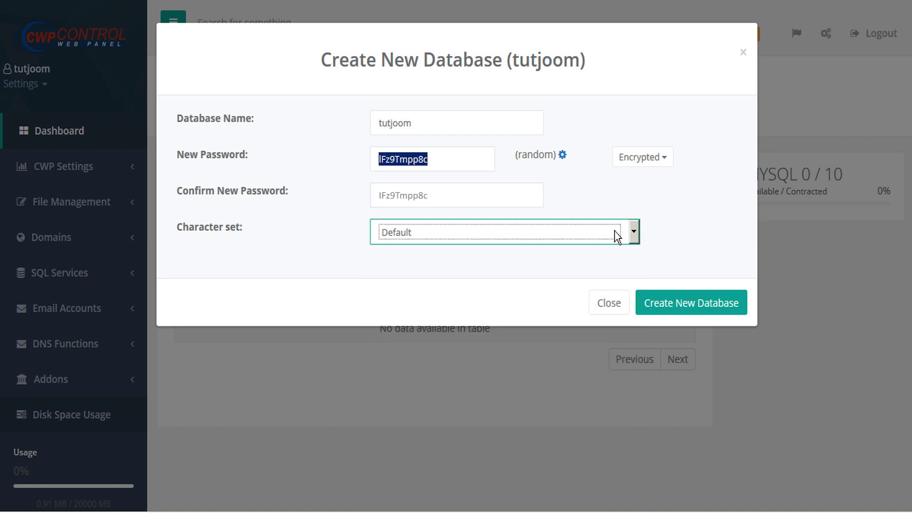
left_click(713, 306)
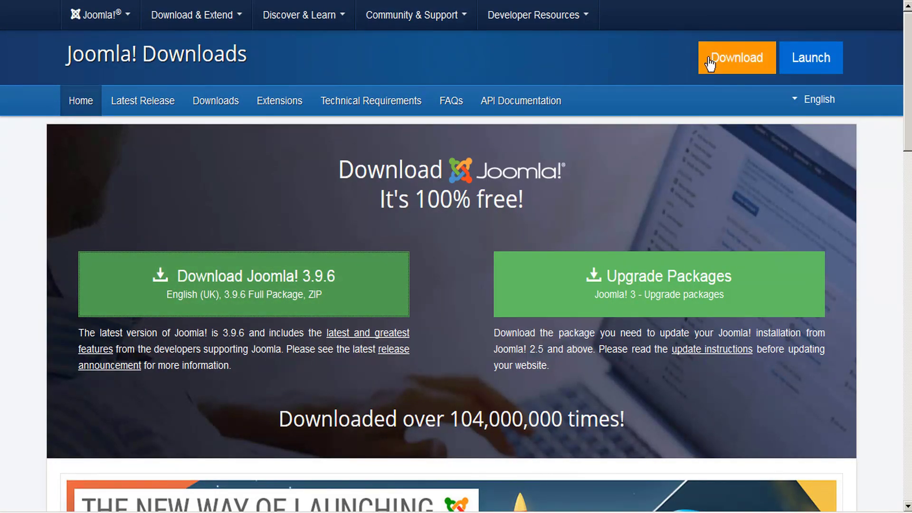
Step: Download the Joomla! 3.9.6 full package zip from joomla.org and save it
left_click(732, 60)
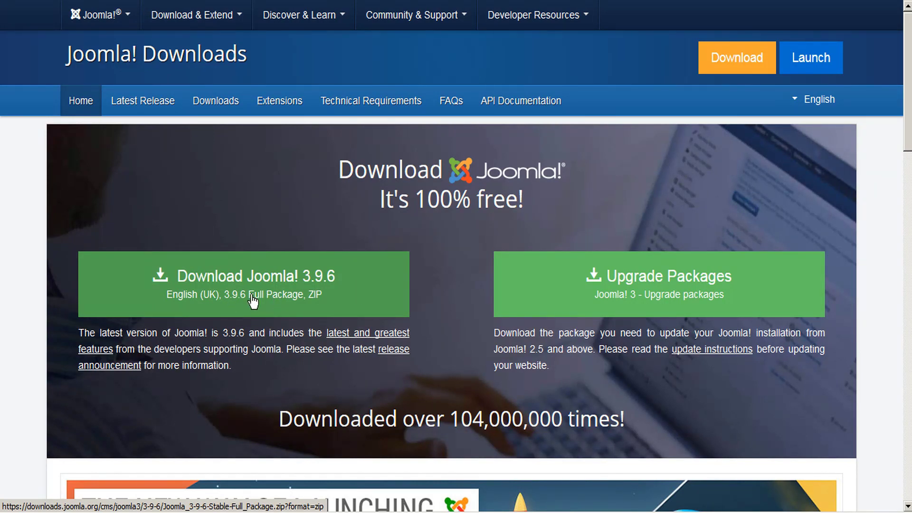
left_click(363, 293)
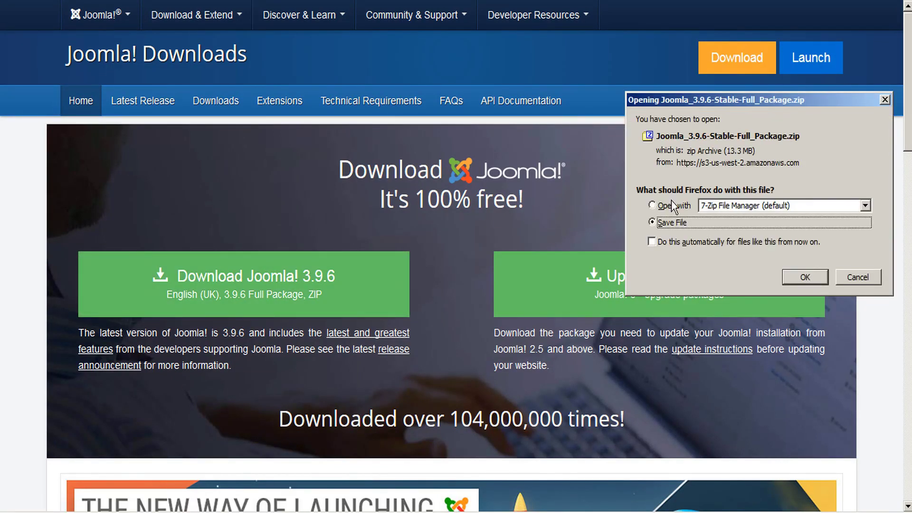
left_click(805, 279)
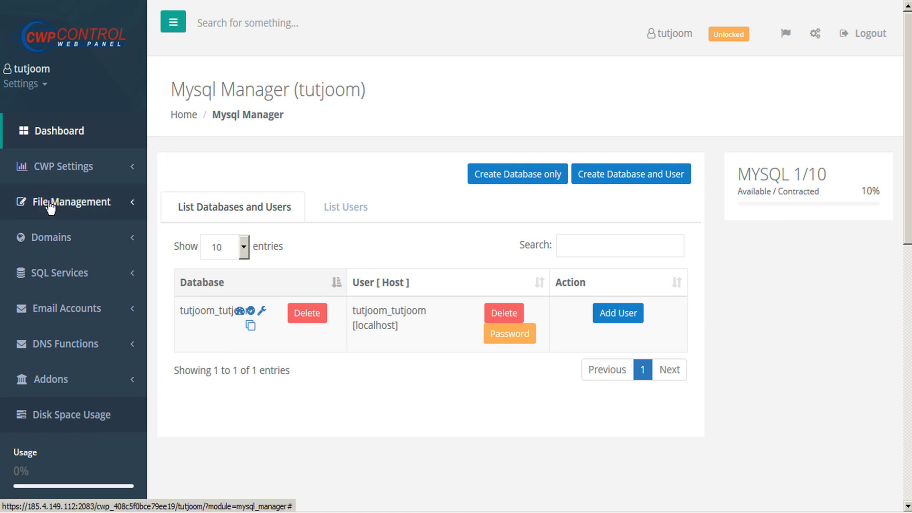
Step: Expand the File Management section in the panel sidebar
left_click(134, 210)
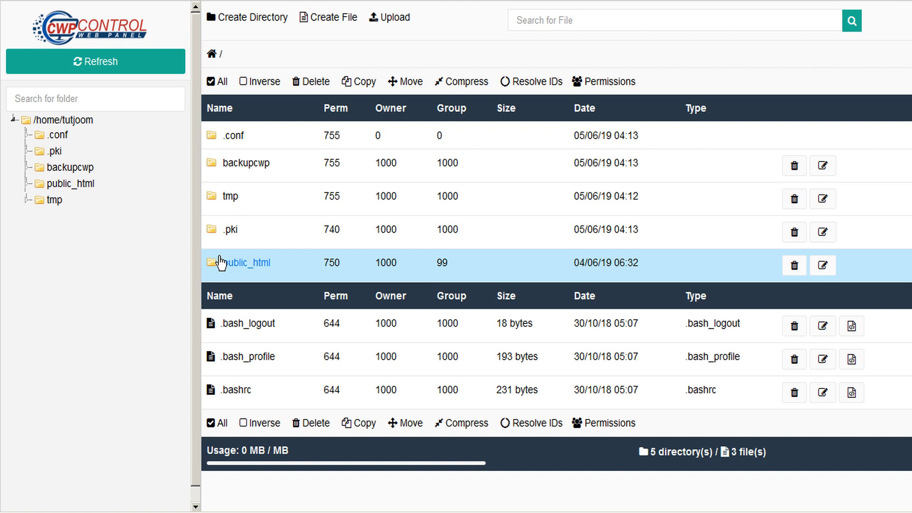
Step: Upload Joomla_3.9.6-Stable-Full_Package.zip into the public_html folder and refresh the listing
left_click(255, 269)
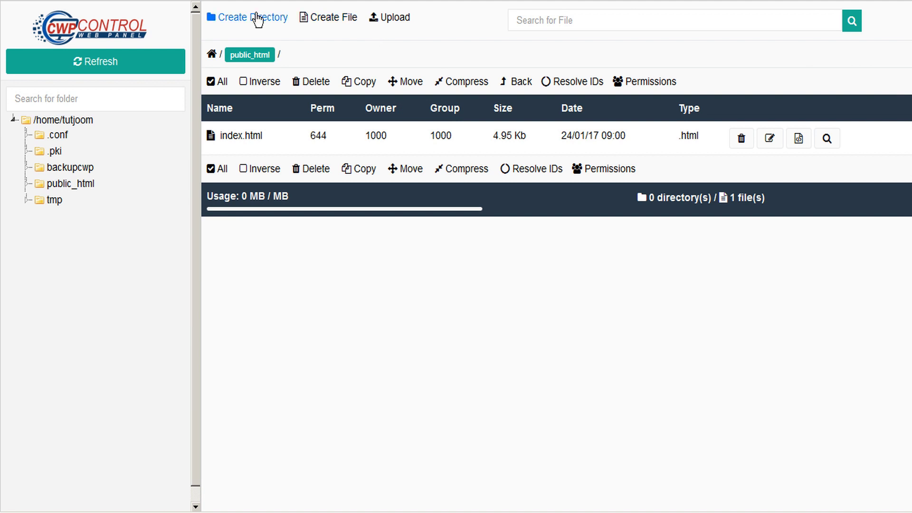
left_click(401, 19)
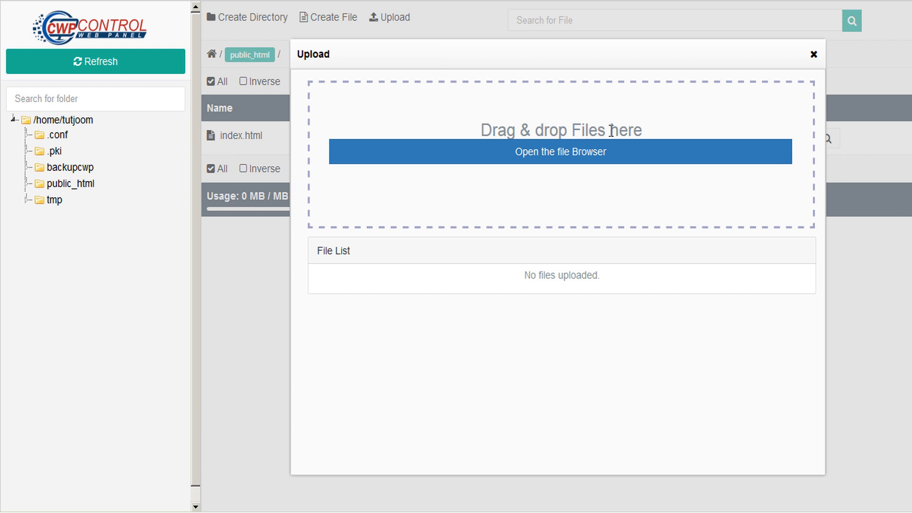
left_click(557, 153)
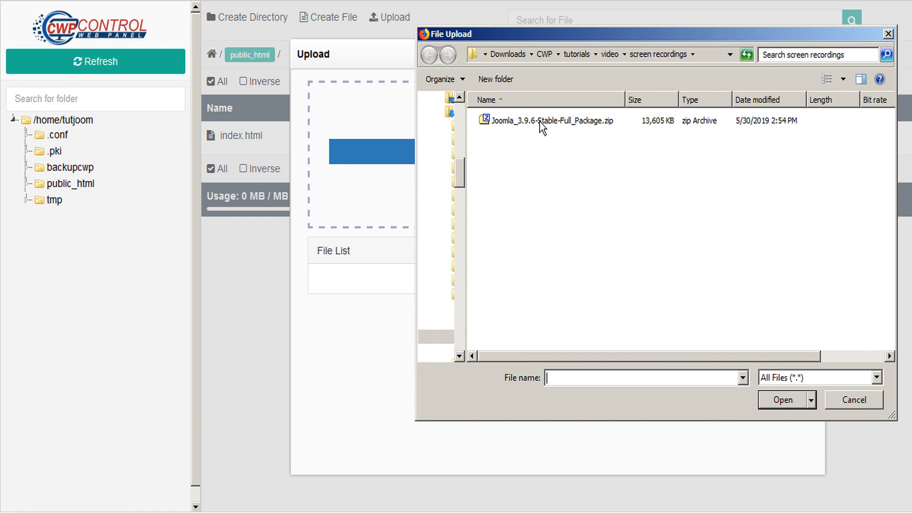
left_click(540, 121)
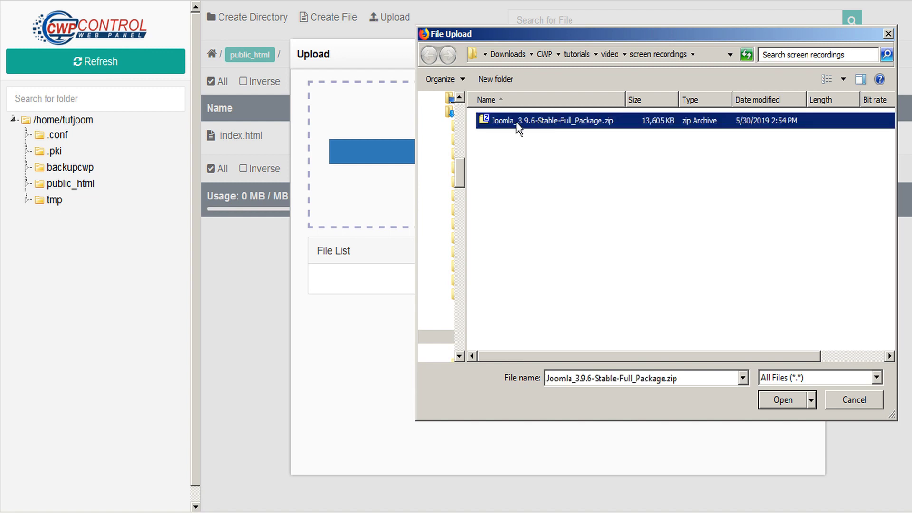
left_click(783, 398)
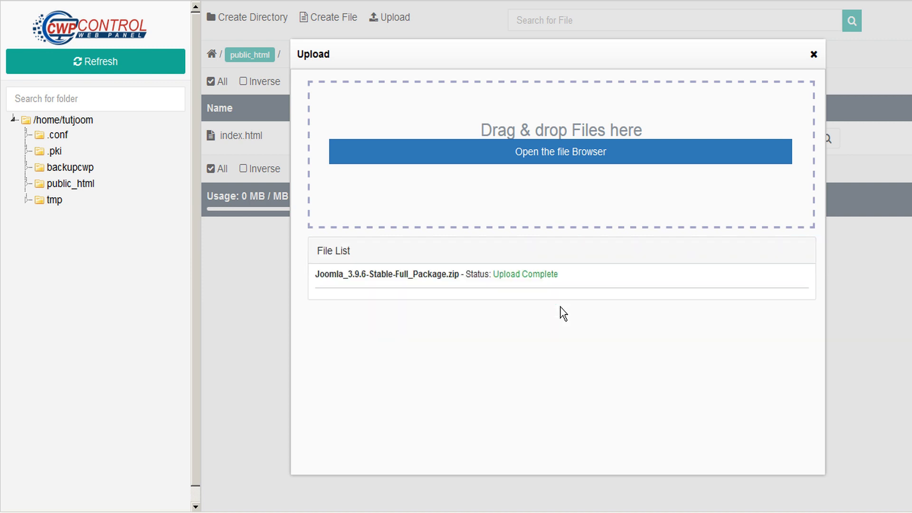
left_click(813, 55)
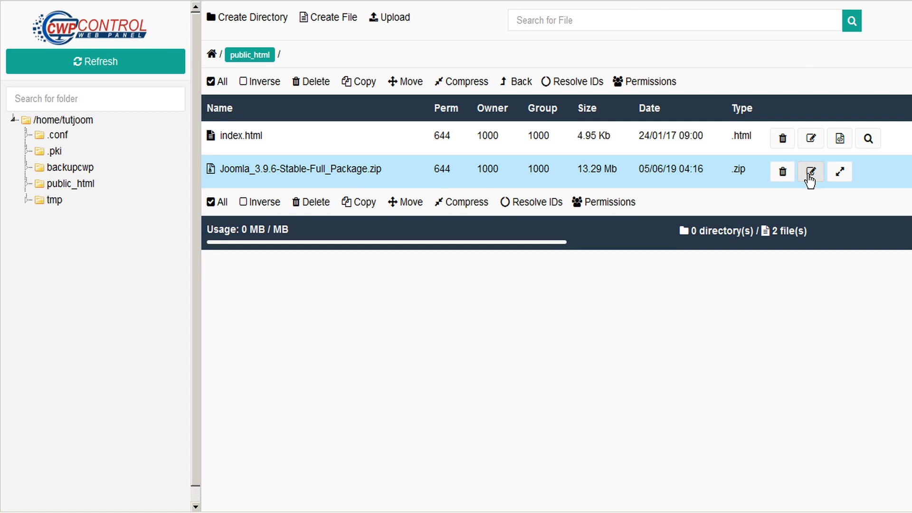
Step: Decompress the Joomla package zip inside public_html
left_click(840, 172)
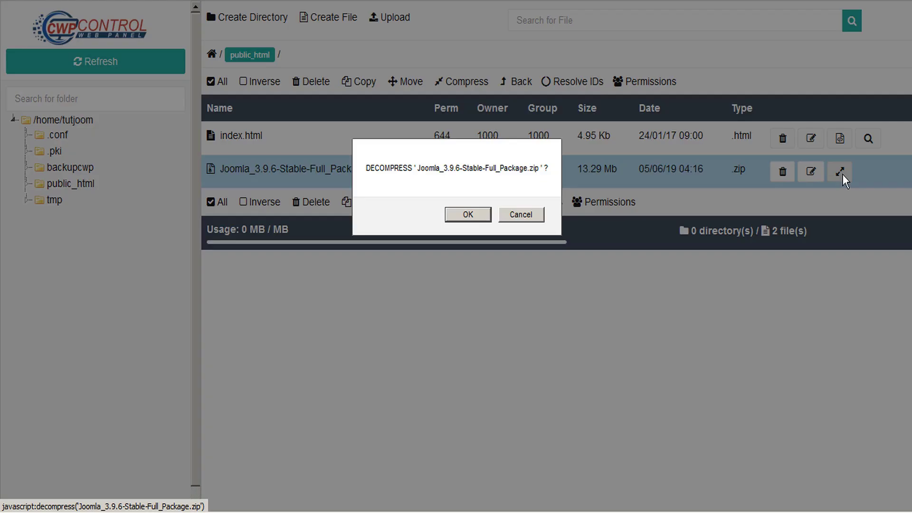
left_click(468, 215)
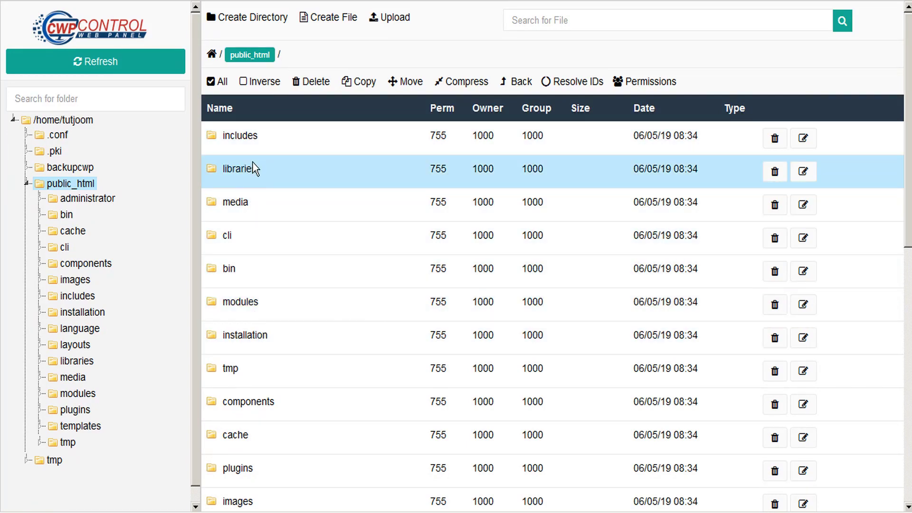
scroll(252, 164, "down", 8)
scroll(250, 199, "up", 7)
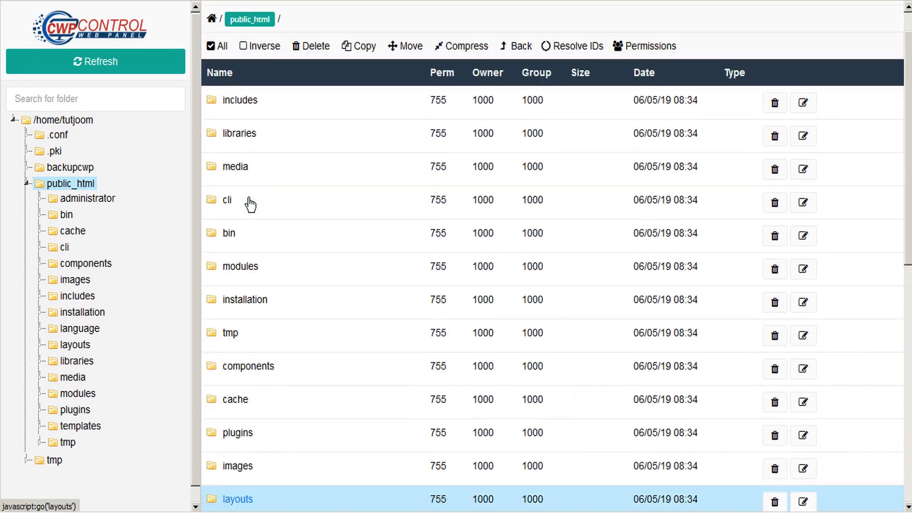
scroll(249, 198, "up", 1)
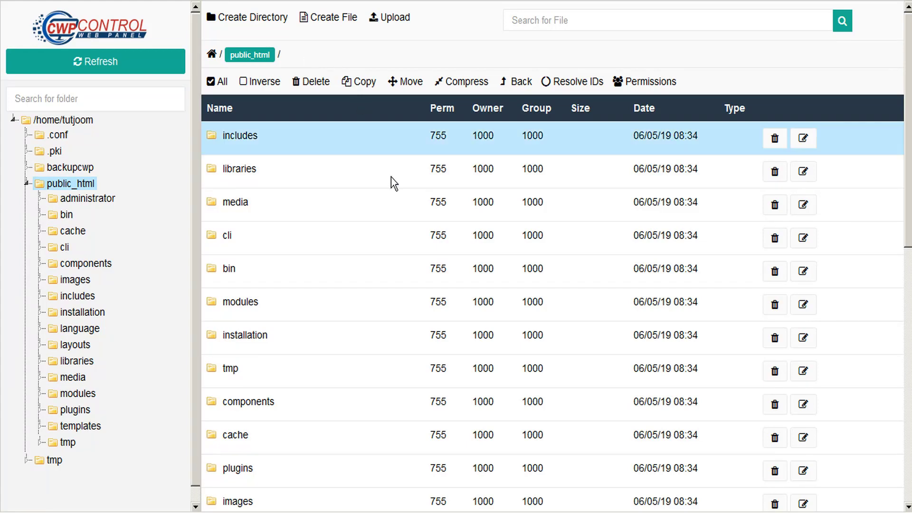
scroll(385, 186, "down", 8)
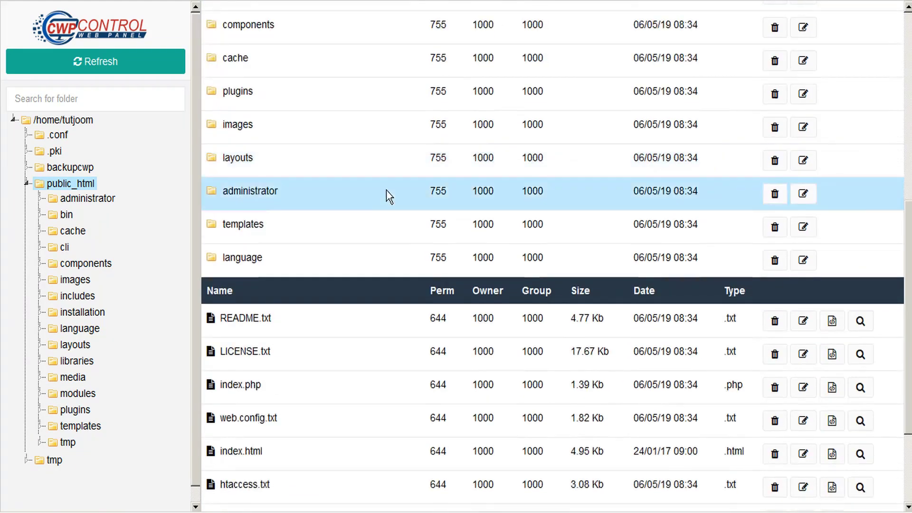
scroll(387, 190, "up", 8)
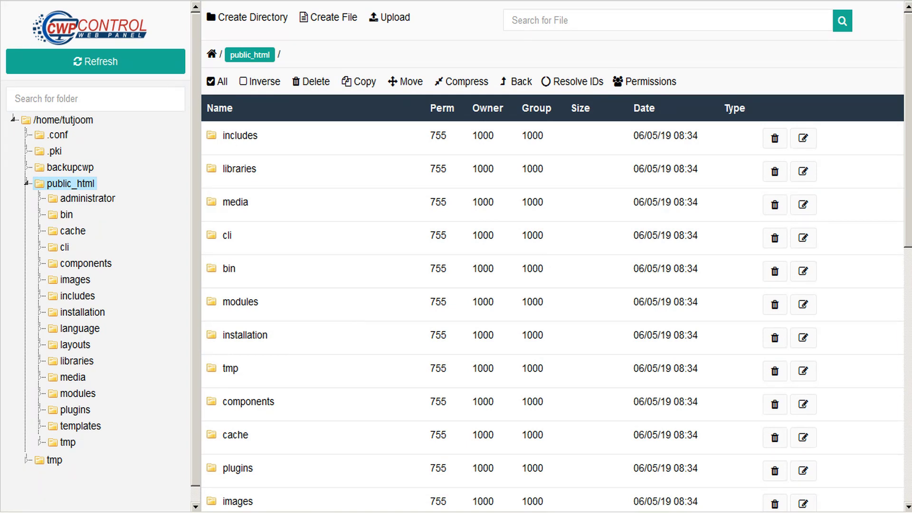
Step: Close the file manager and copy the account's main domain from the Dashboard
key("ctrl+w")
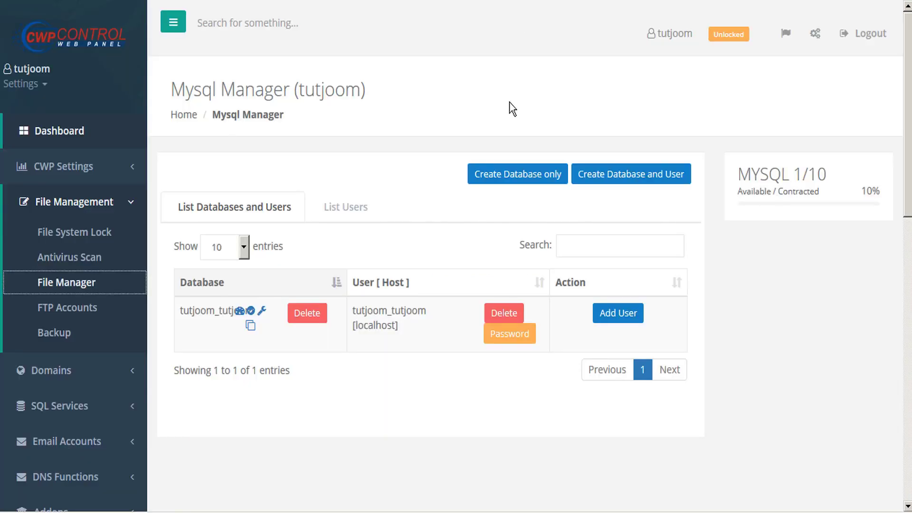
left_click(75, 132)
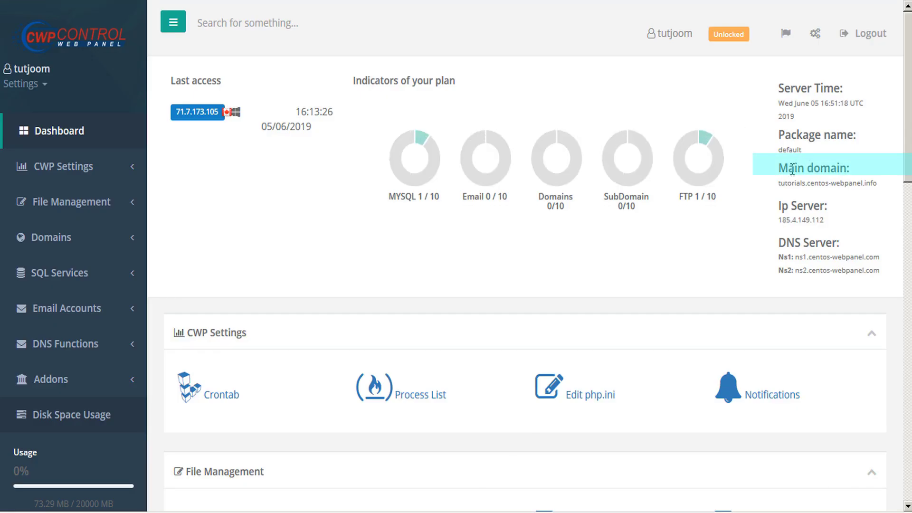
left_click_drag(777, 183, 880, 184)
key("ctrl+c")
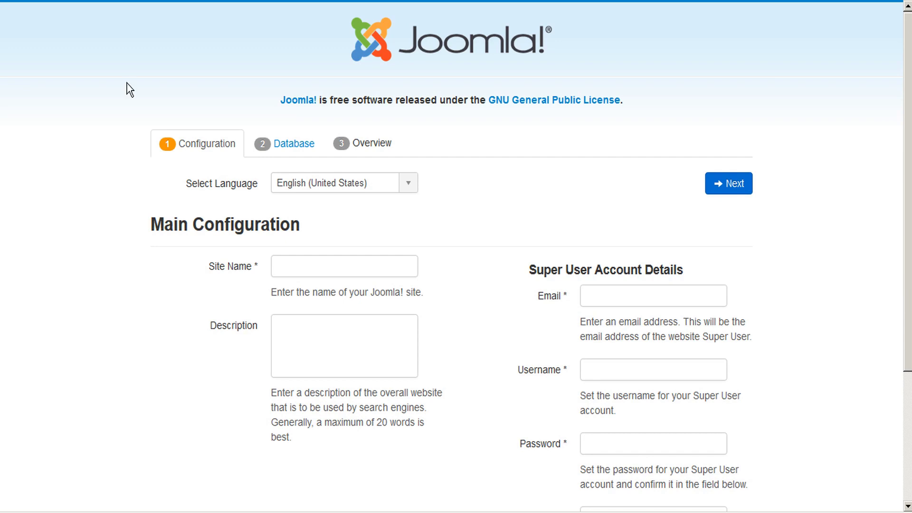
scroll(127, 88, "down", 2)
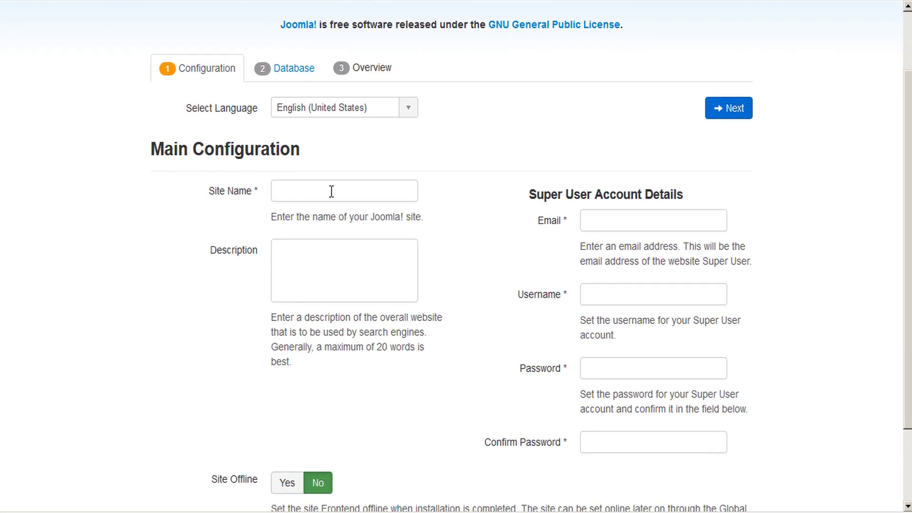
left_click(332, 191)
type("tutjoom")
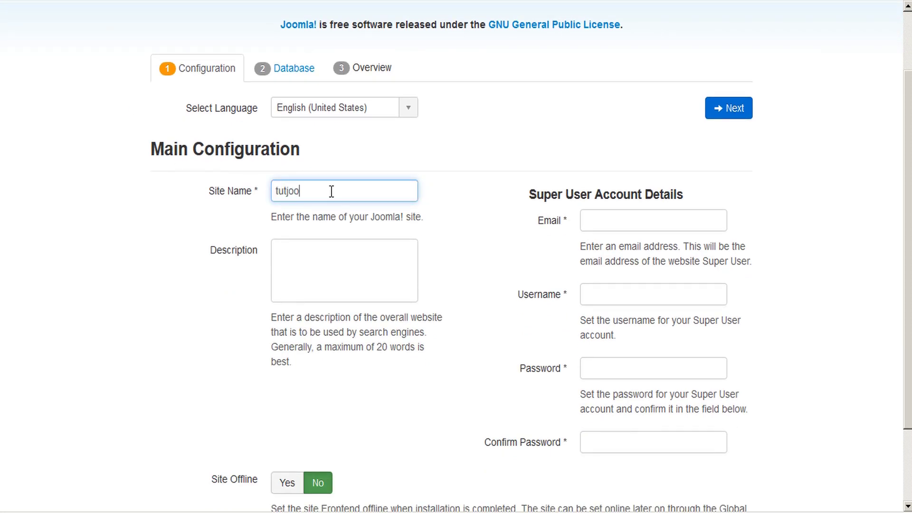
left_click(603, 221)
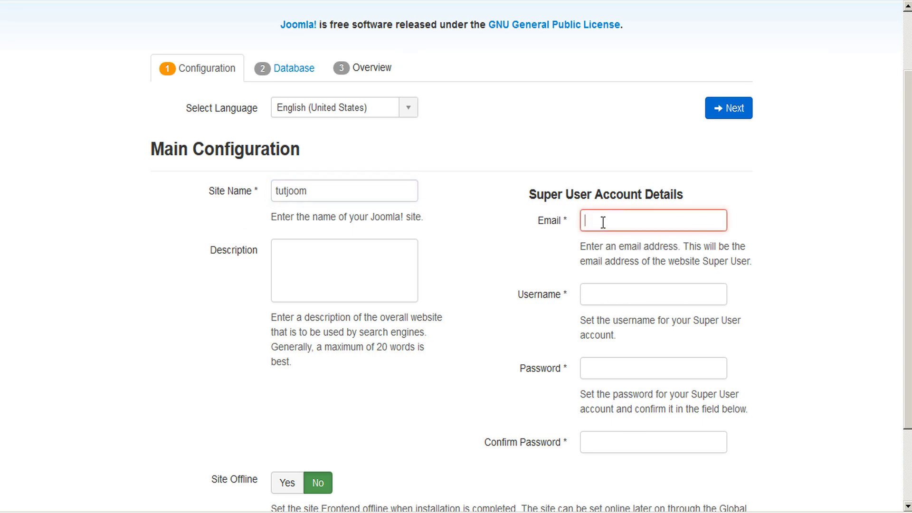
type("info@")
key("ctrl+v")
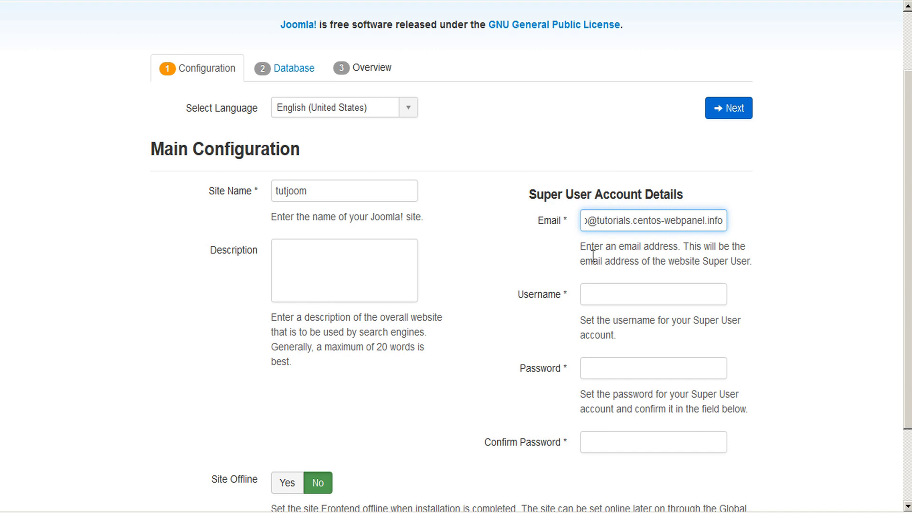
Step: Fill in the Super User's username plus a matching password and confirmation
left_click(608, 295)
type("admin2mR7")
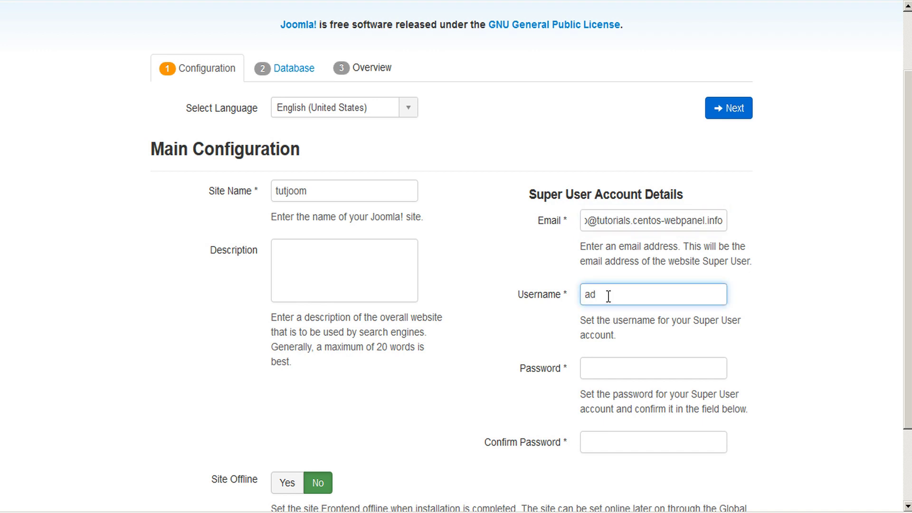
key("Tab")
type("••••••")
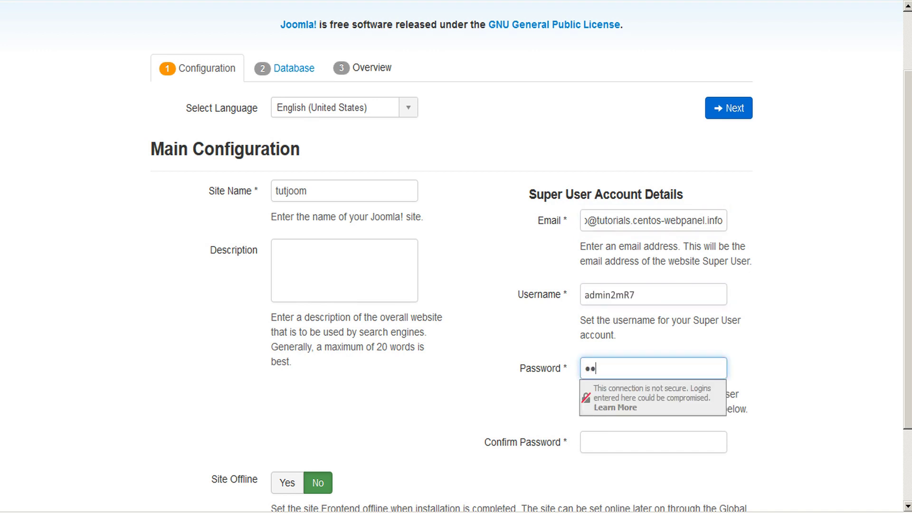
key("Tab")
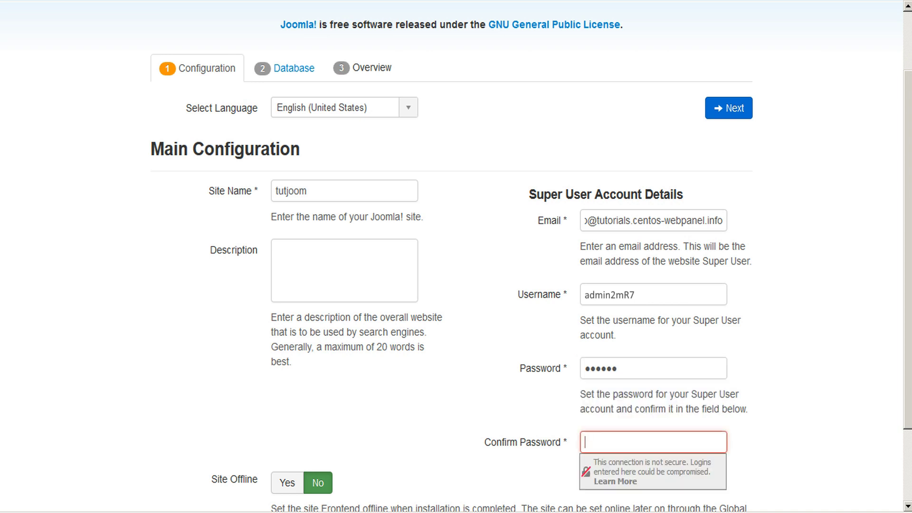
type("•••••••")
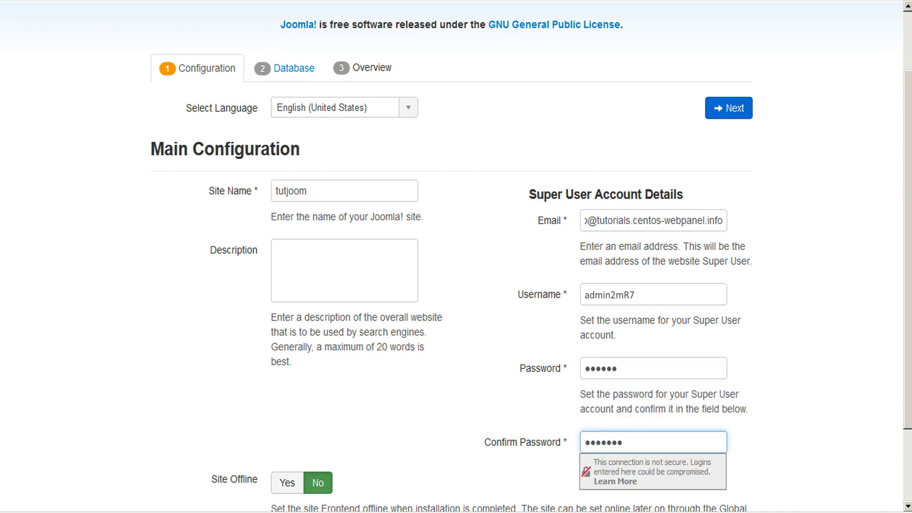
left_click(626, 372)
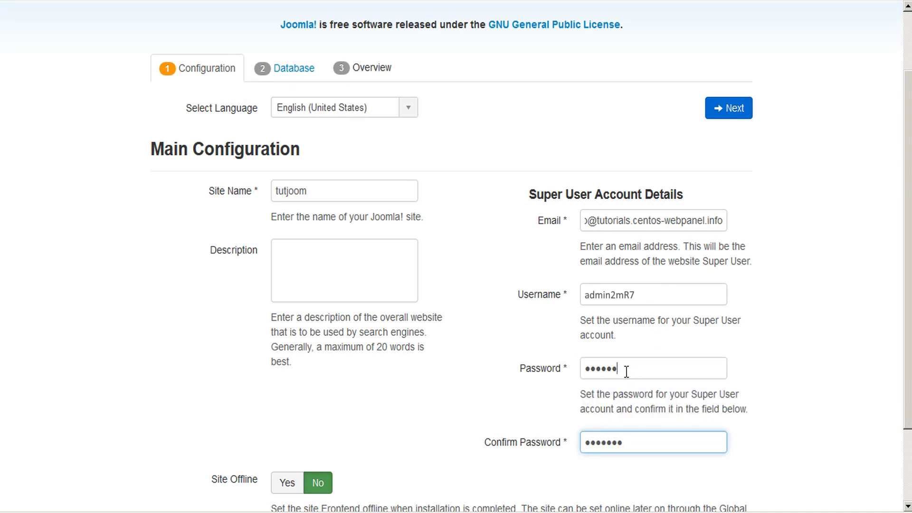
type("•")
scroll(770, 337, "down", 2)
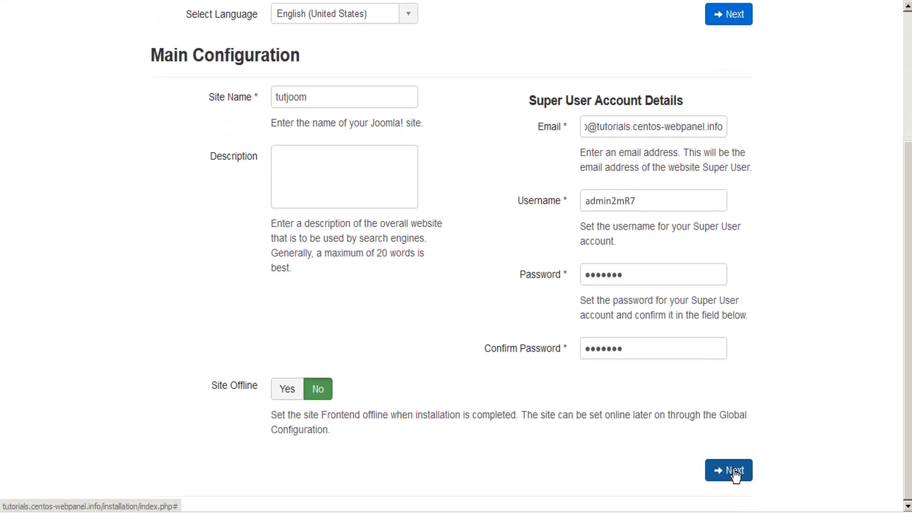
Step: On the database step, enter user tutjoom_tutjoom copied from MySQL Manager, plus its password
left_click(727, 471)
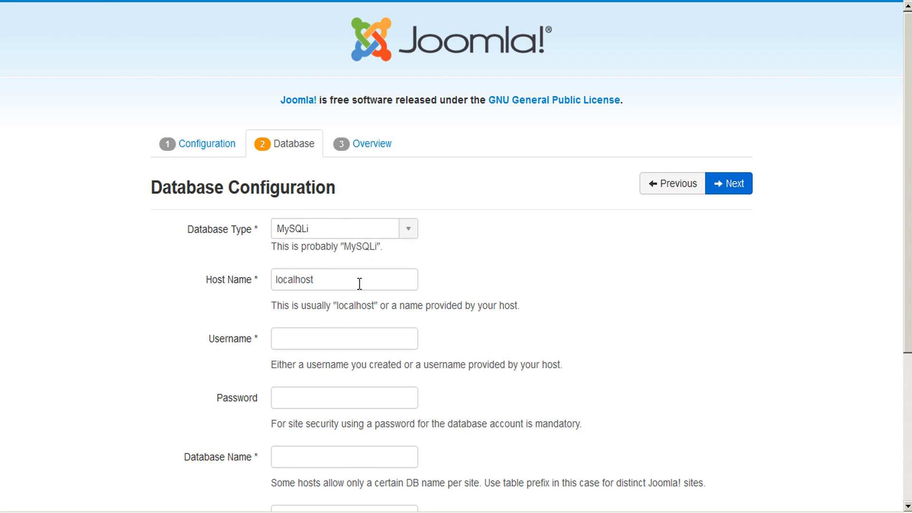
left_click(347, 340)
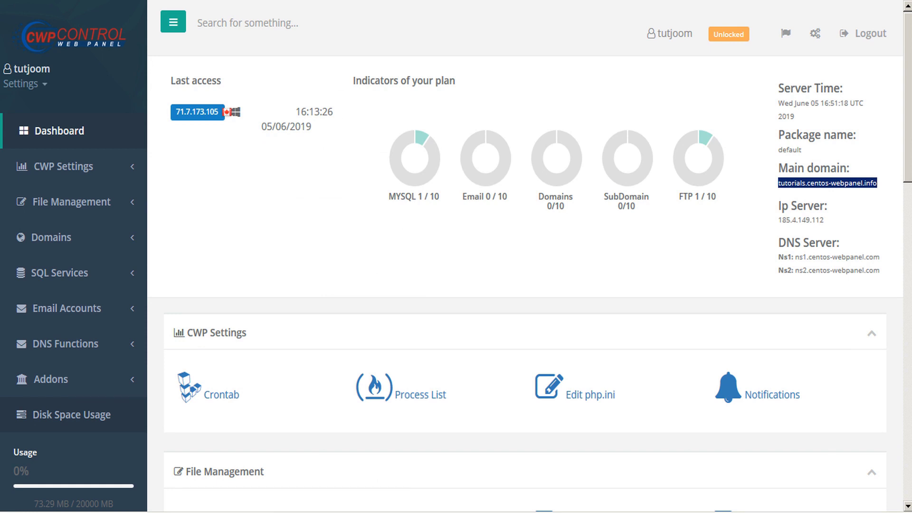
left_click(129, 276)
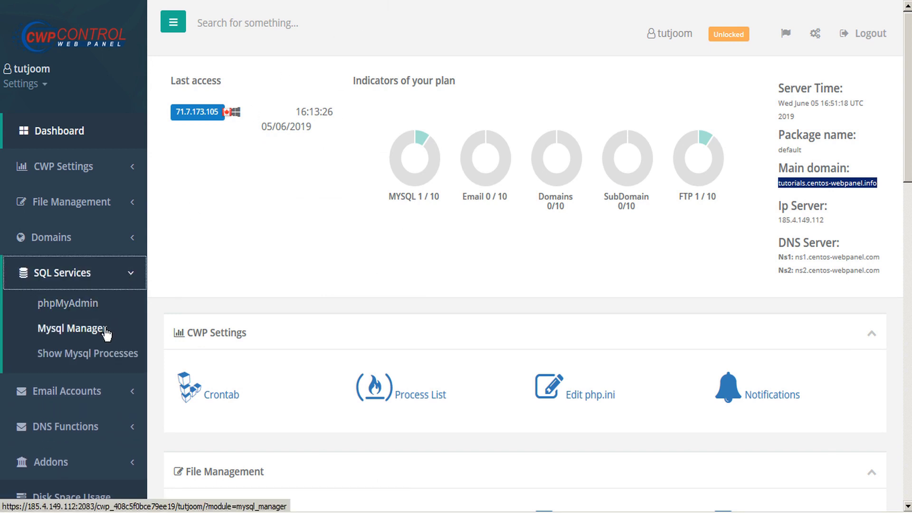
left_click(78, 334)
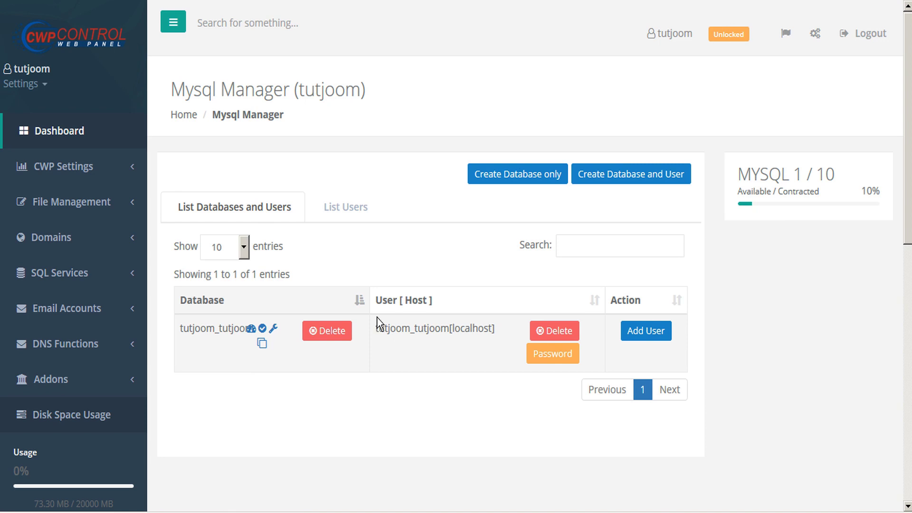
left_click_drag(385, 334, 448, 332)
key("ctrl+c")
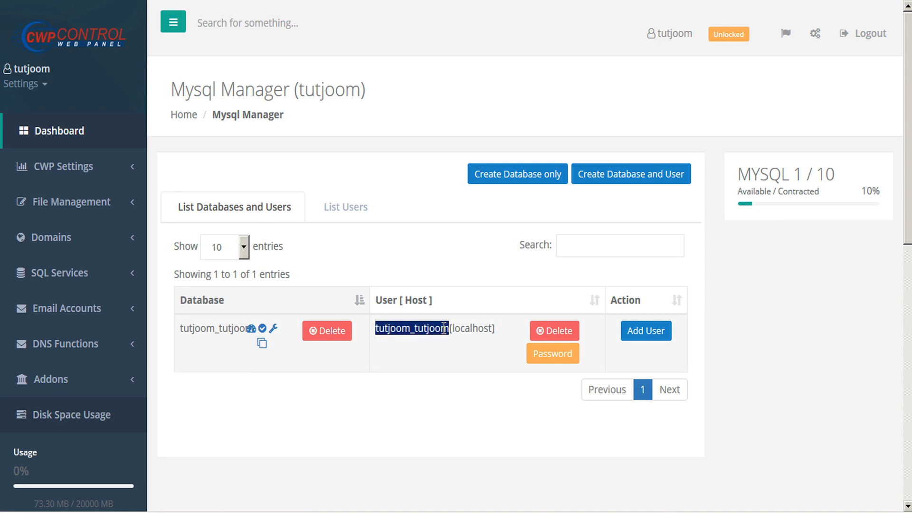
key("alt+Tab")
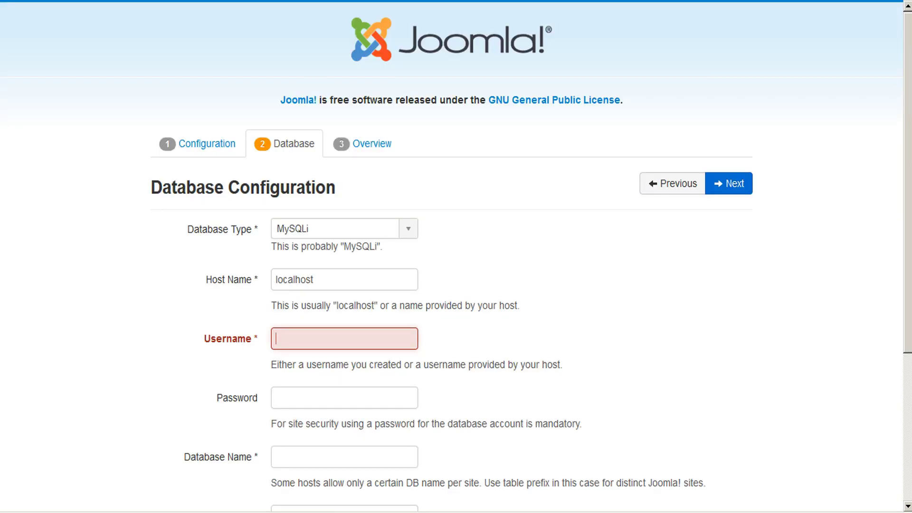
key("ctrl+v")
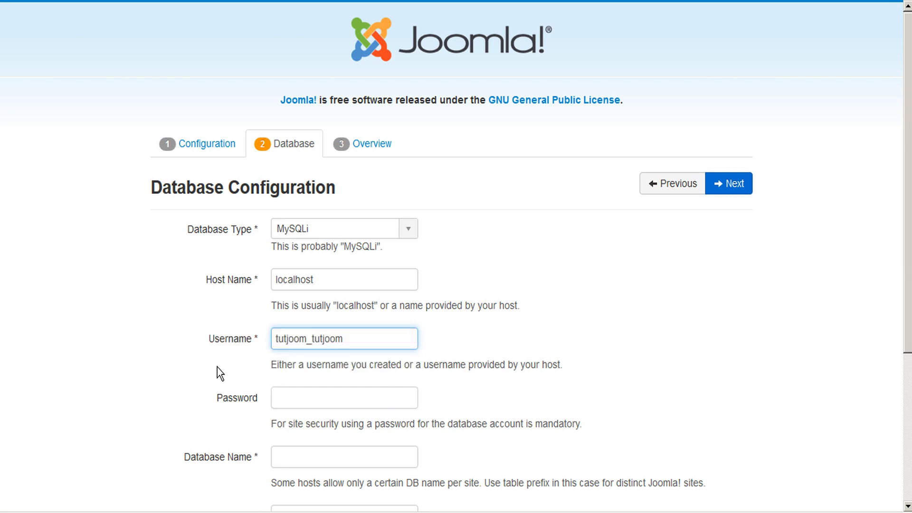
left_click(218, 367)
type("*******")
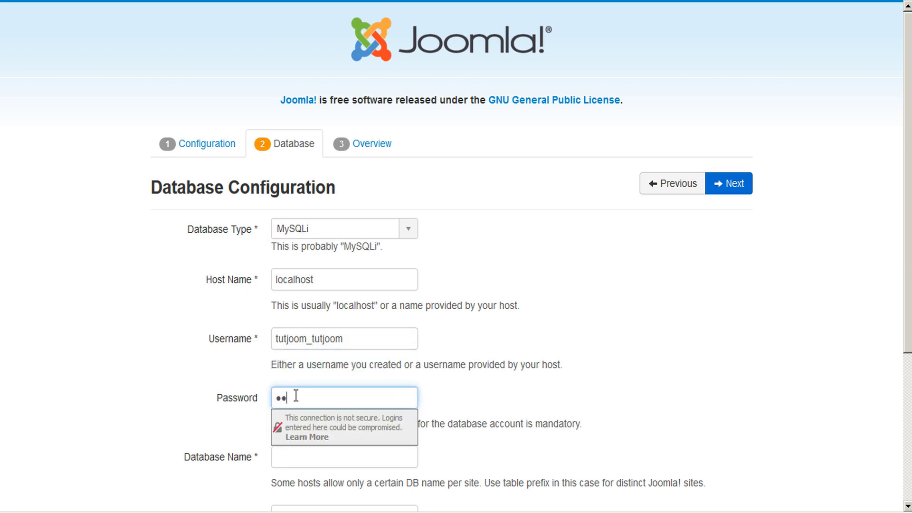
left_click(227, 413)
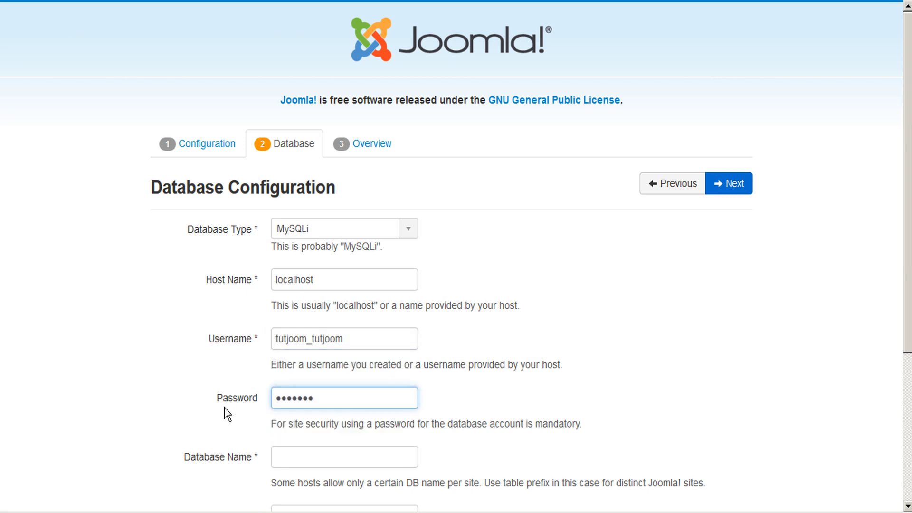
Step: Paste tutjoom_tutjoom as the Database Name and remove the stray leading space
left_click(283, 452)
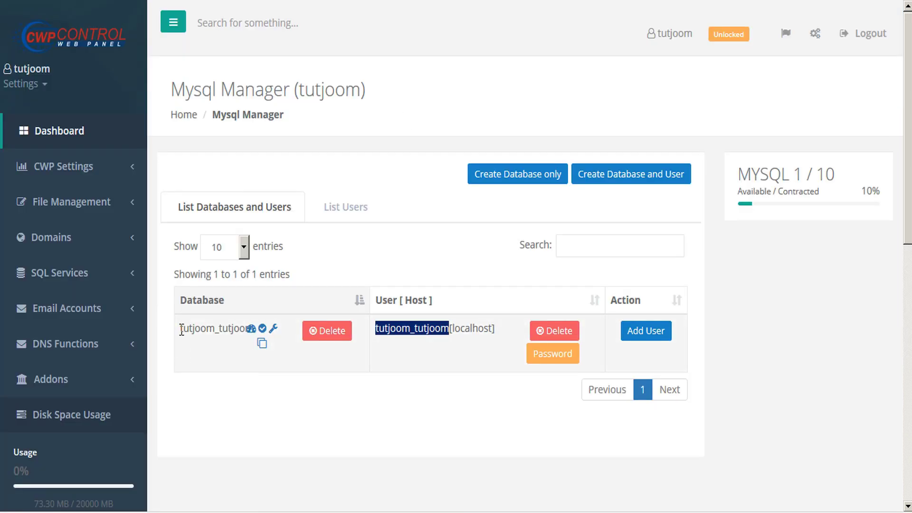
left_click_drag(181, 329, 240, 331)
key("ctrl+c")
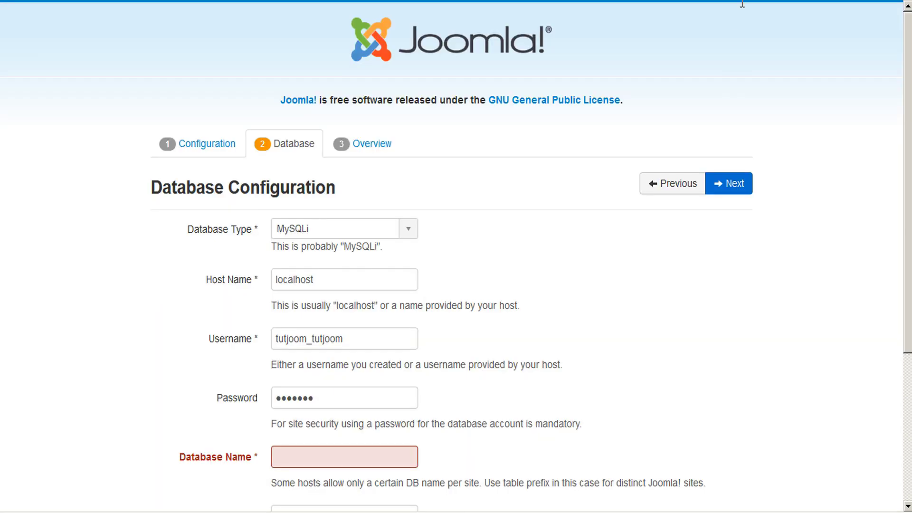
key("ctrl+Tab")
left_click(336, 446)
key("ctrl+v")
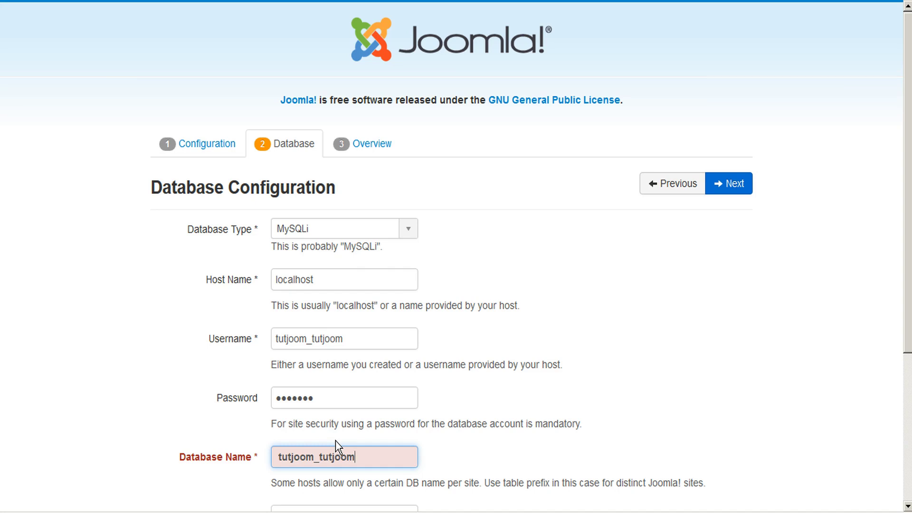
key("ctrl+a")
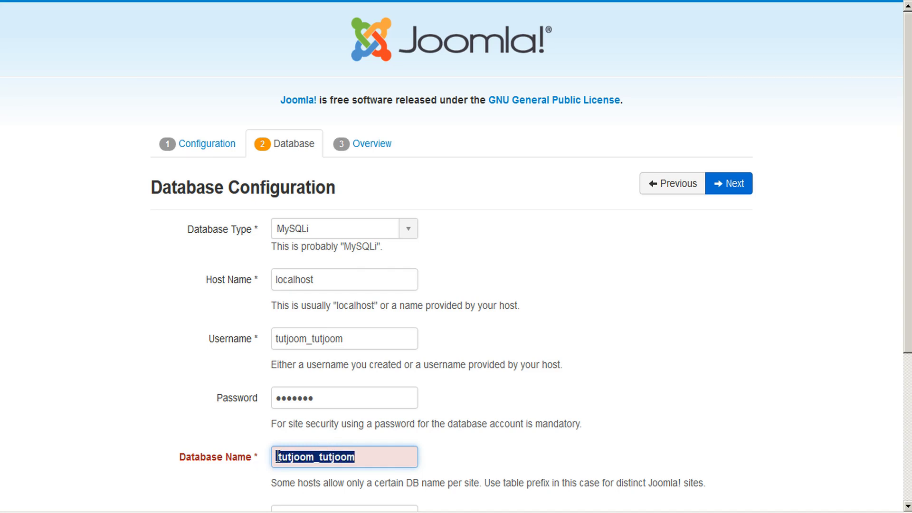
left_click(278, 457)
key("BackSpace")
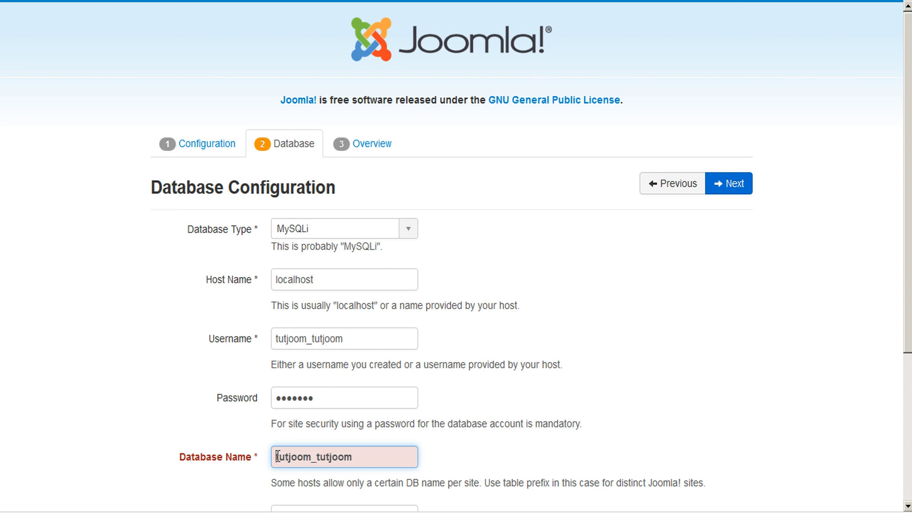
Step: Verify the database username and submit the settings to reach the Overview step
double_click(311, 340)
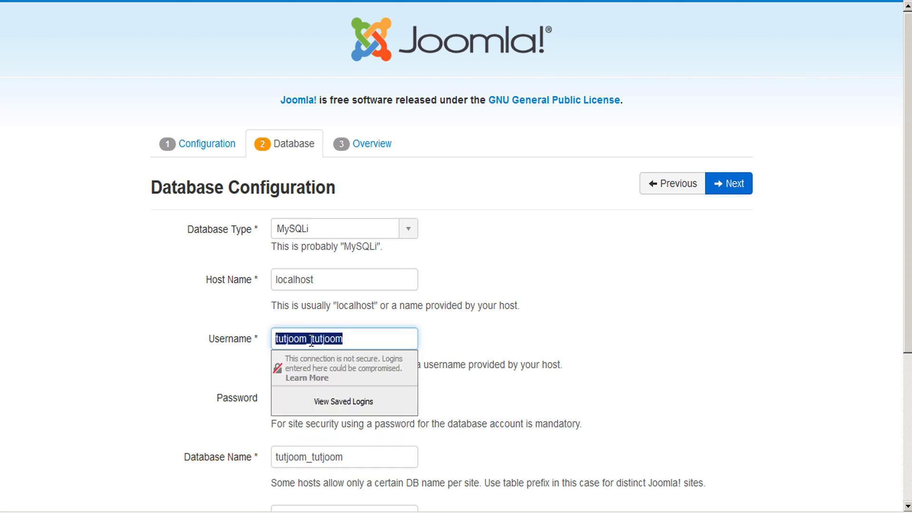
left_click(351, 341)
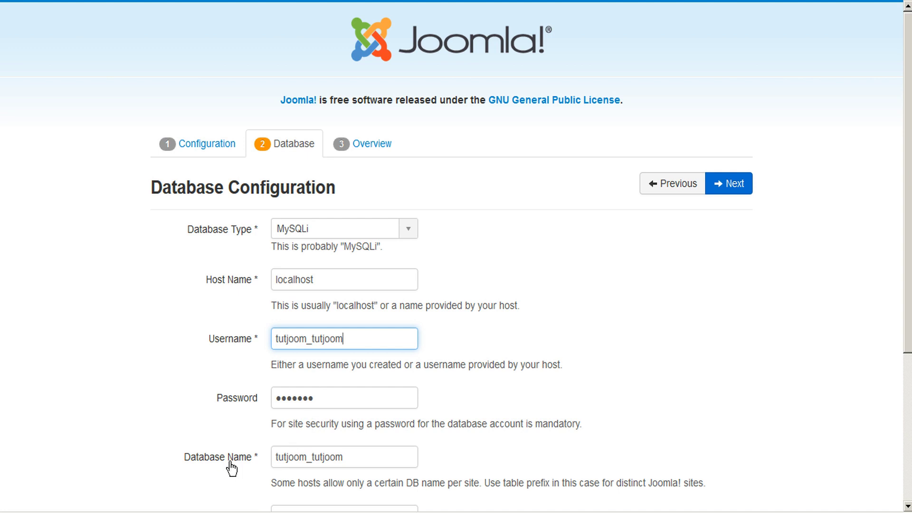
left_click(320, 422)
scroll(525, 404, "down", 3)
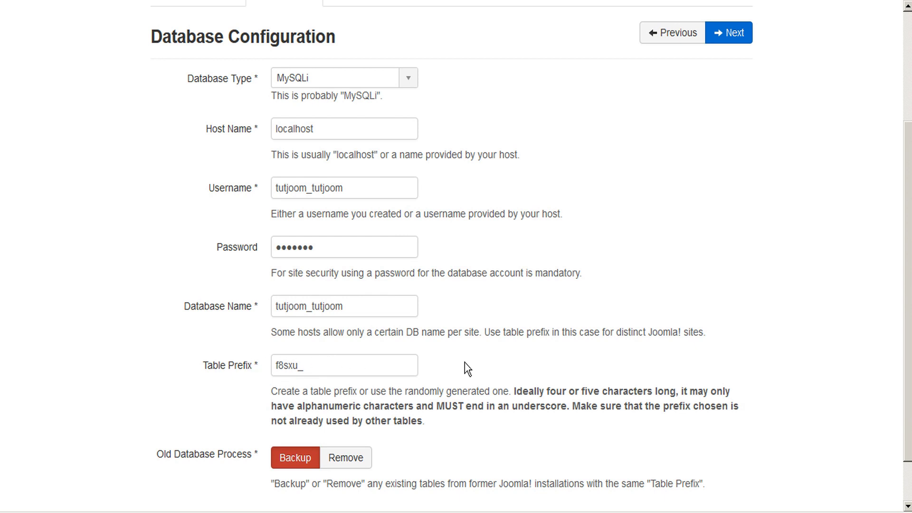
scroll(405, 360, "down", 1)
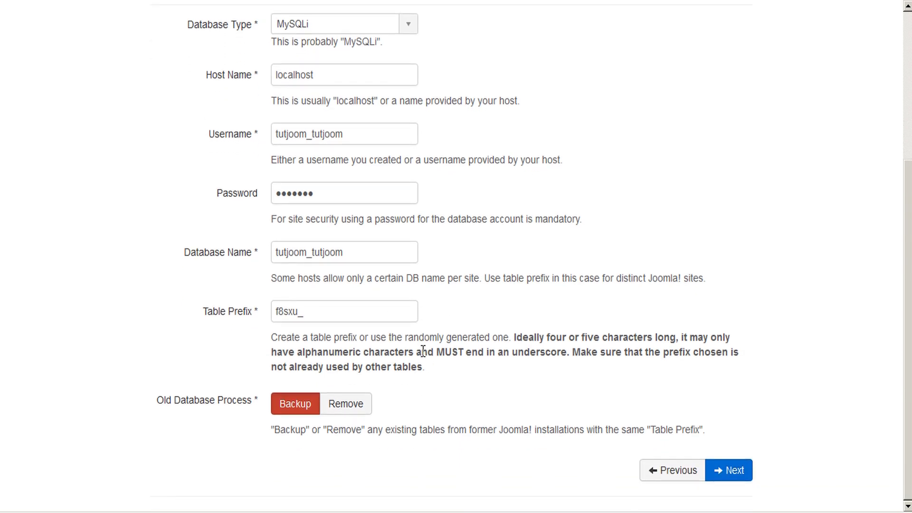
left_click(741, 478)
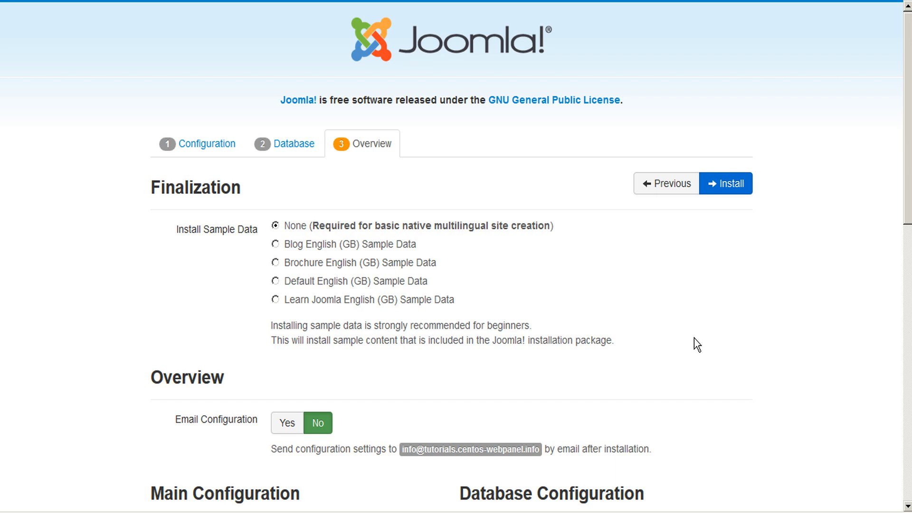
Step: Review the Overview checks and install Joomla without sample data
scroll(695, 344, "down", 6)
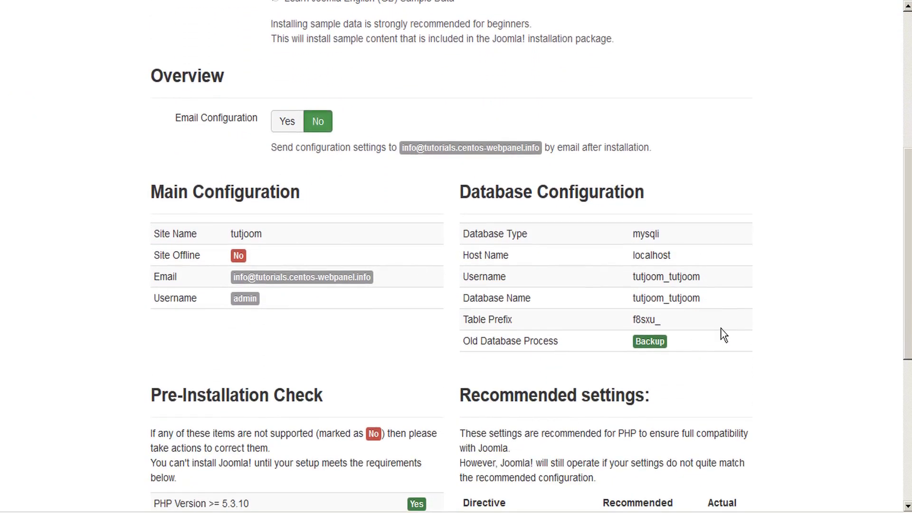
scroll(724, 335, "down", 6)
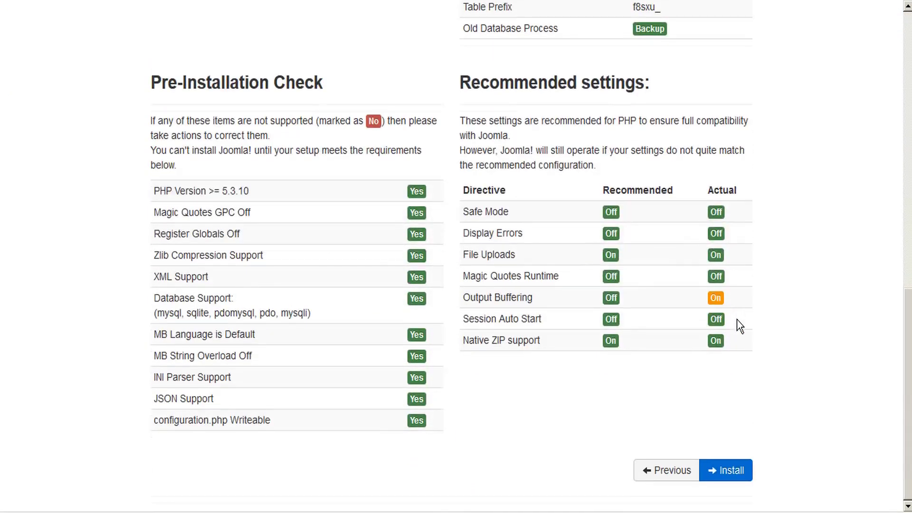
left_click(723, 474)
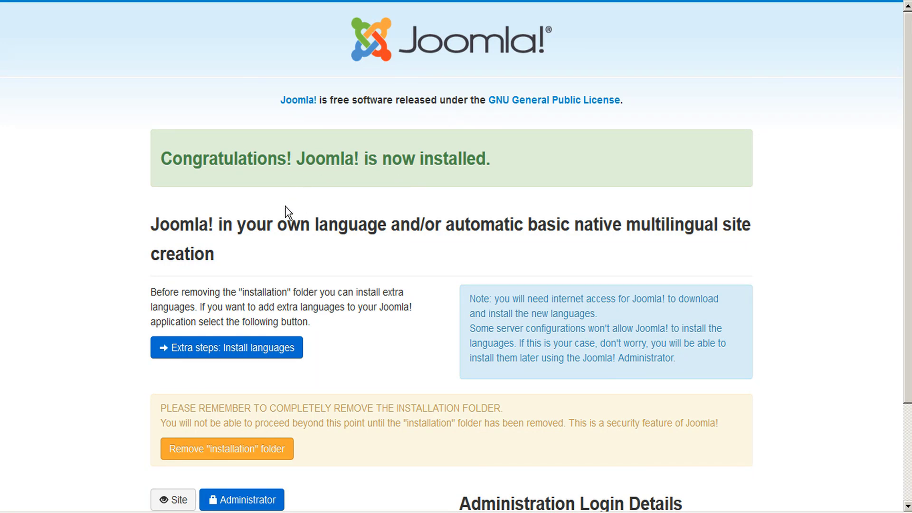
Step: Remove the 'installation' folder from the completed installer page
scroll(287, 221, "down", 3)
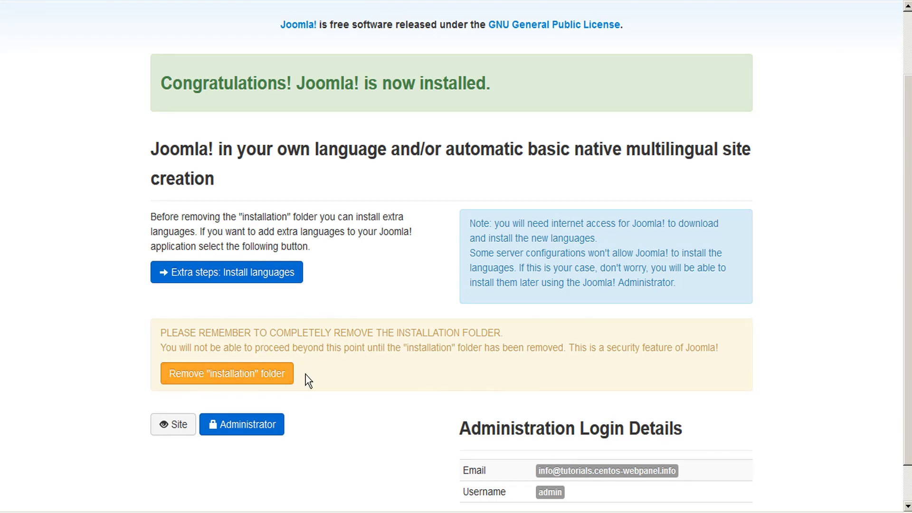
left_click(205, 378)
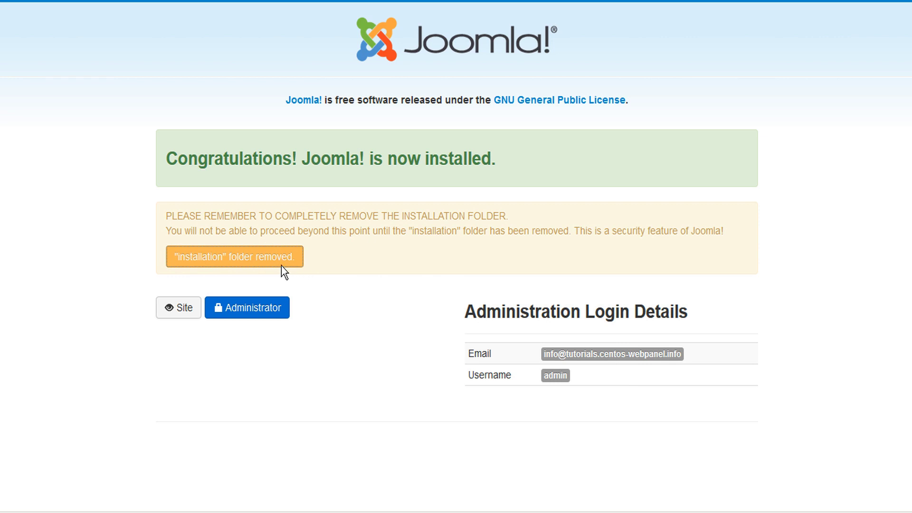
Step: Check the live tutjoom Joomla Home page, then go back to the docs.control-webpanel.com home page
left_click(174, 308)
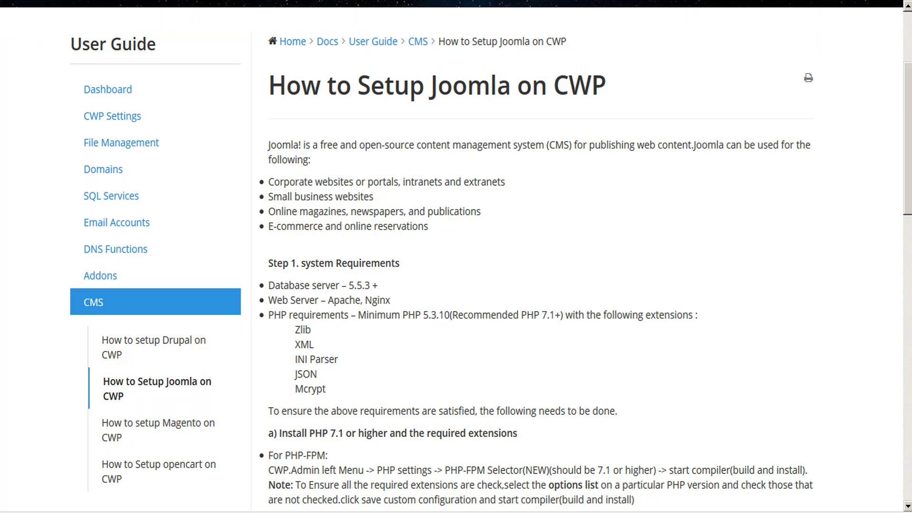
key("alt+Left")
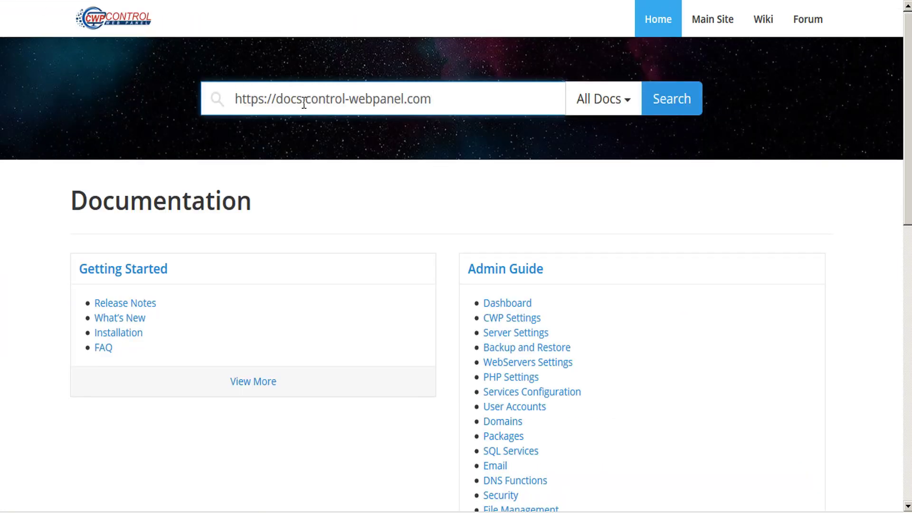